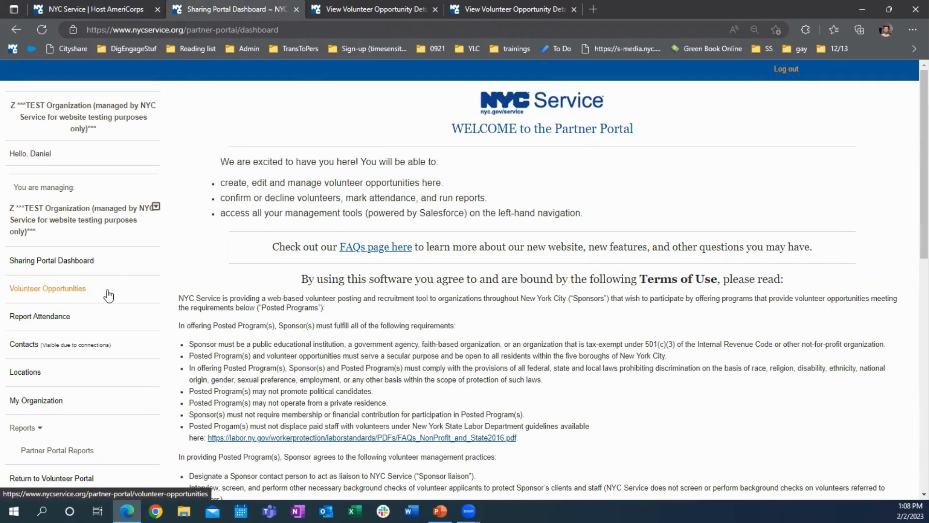
- Start a new volunteer opportunity with schedule type Individually Scheduled and registration type Express Interest Only
click(60, 298)
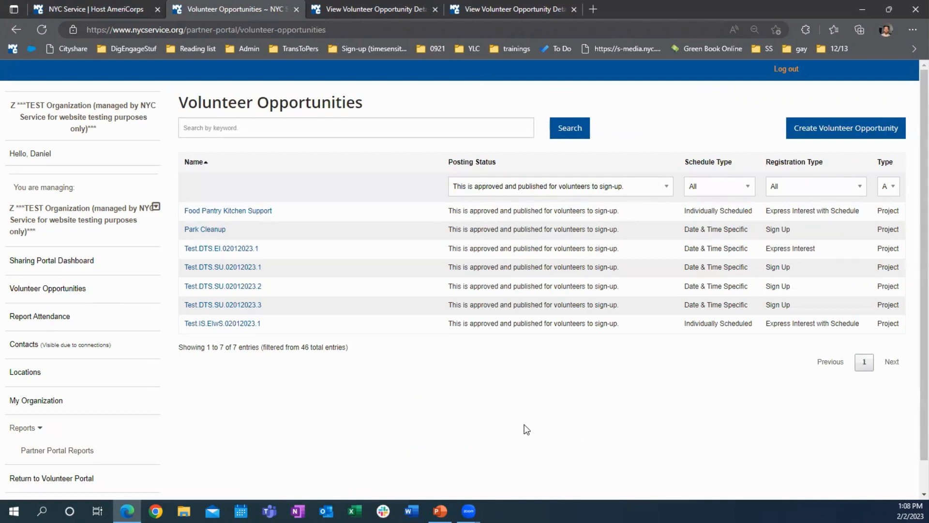
click(808, 137)
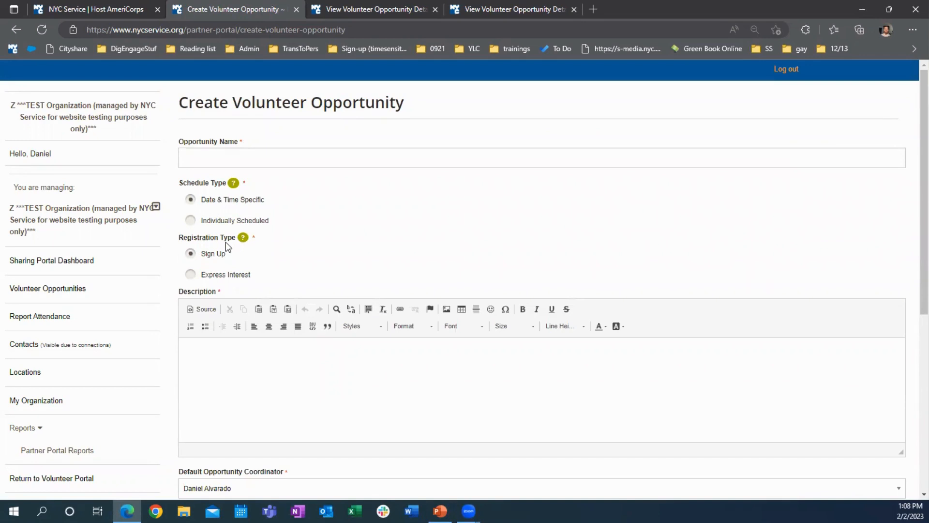
click(193, 275)
click(239, 221)
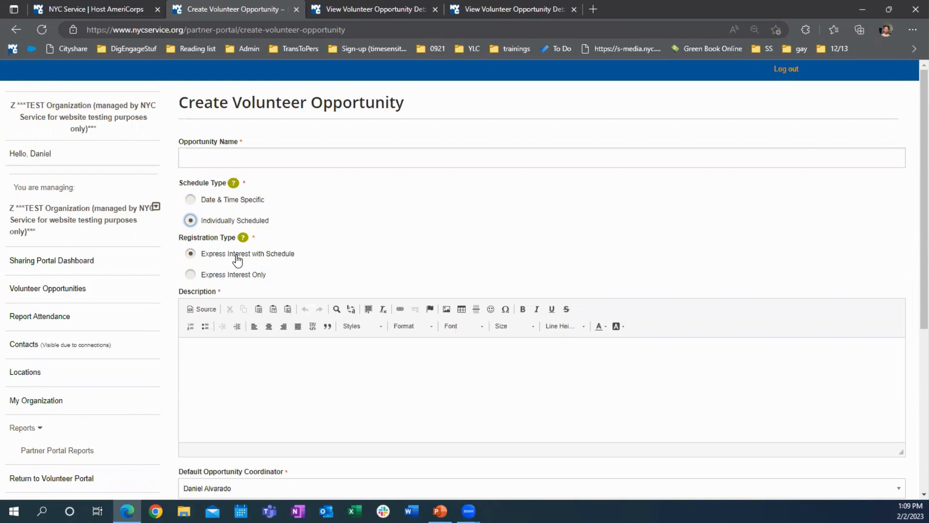
click(232, 274)
scroll(348, 257, down, 1)
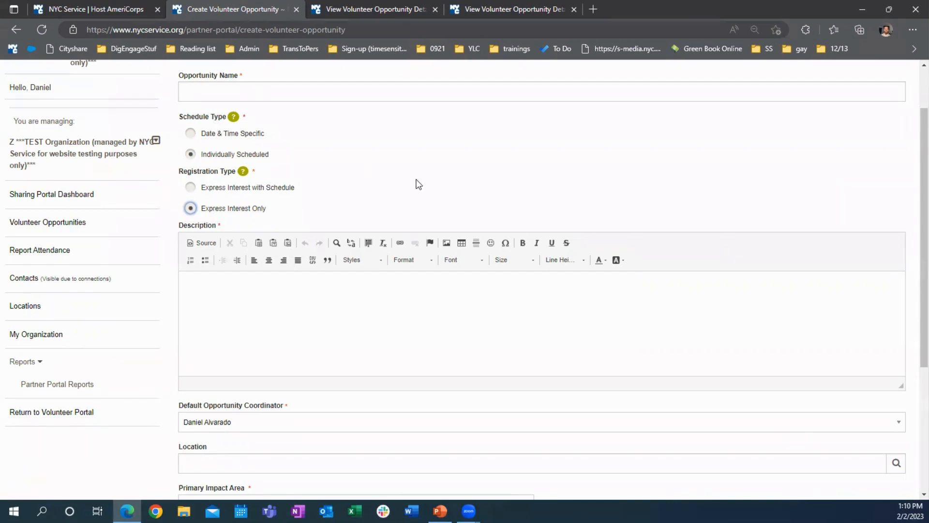
scroll(419, 185, up, 2)
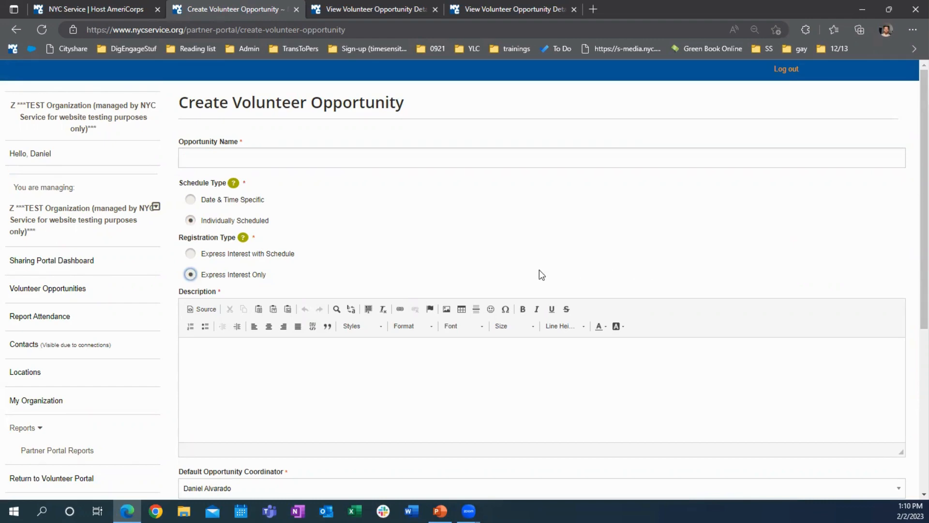
- Return to the Volunteer Opportunities list, sort it by name in descending order, and open the Park Cleanup opportunity
click(368, 6)
scroll(431, 400, up, 20)
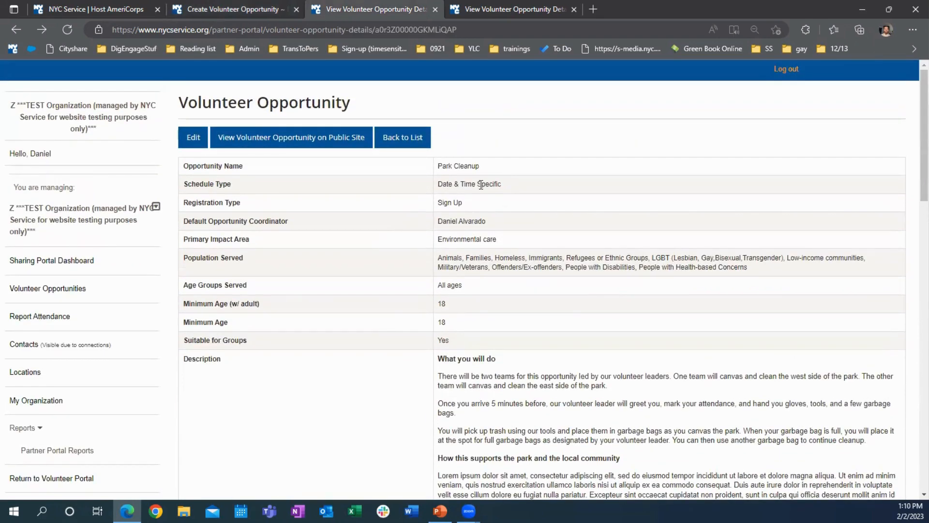
click(216, 6)
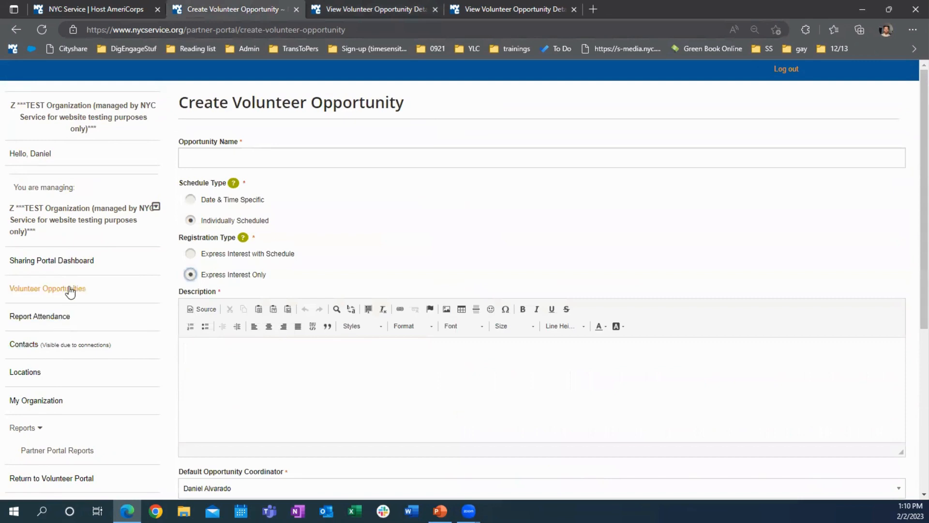
click(70, 289)
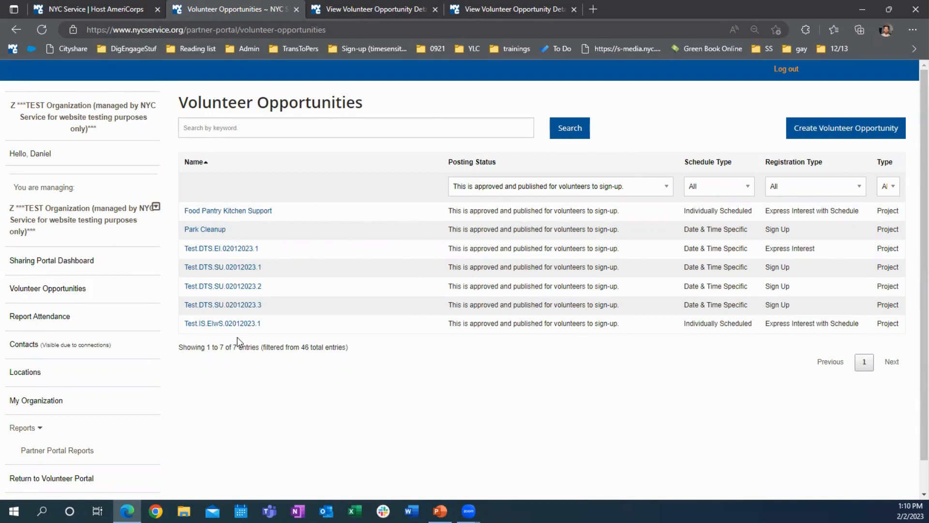
click(499, 189)
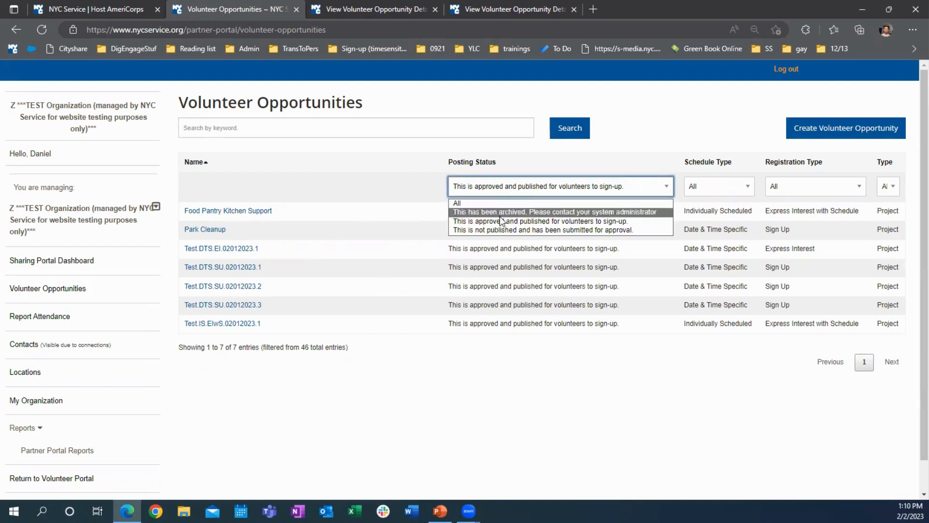
click(394, 161)
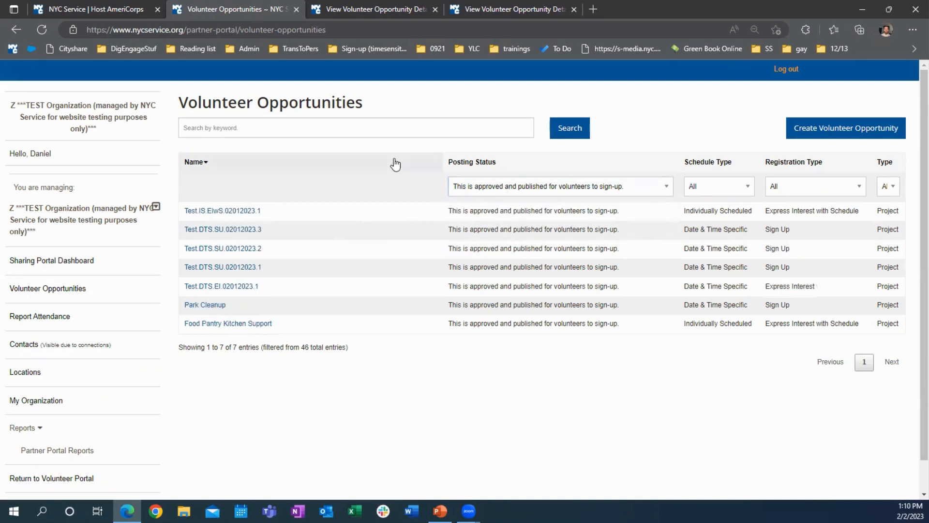
click(206, 310)
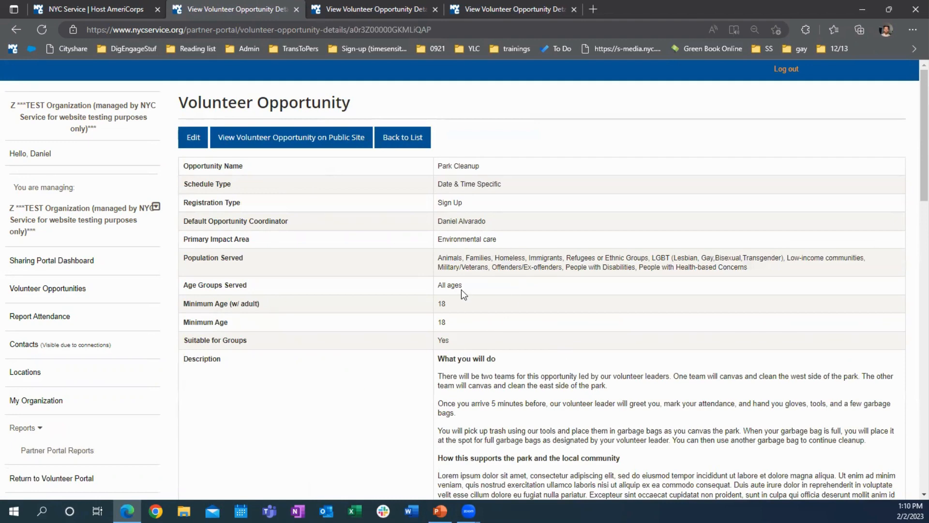
- Open the email form for the waitlisted volunteer in Park Cleanup's connections and cancel it without sending
scroll(511, 260, down, 15)
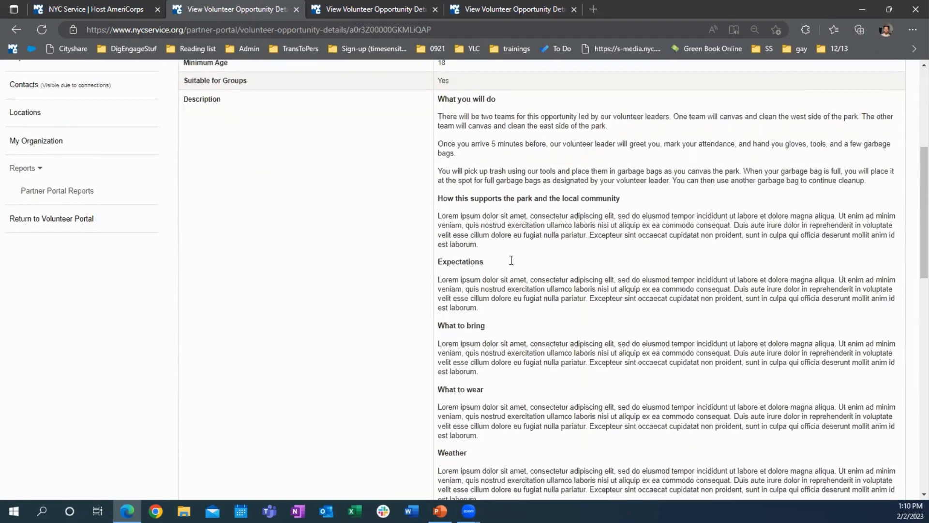
scroll(510, 262, down, 4)
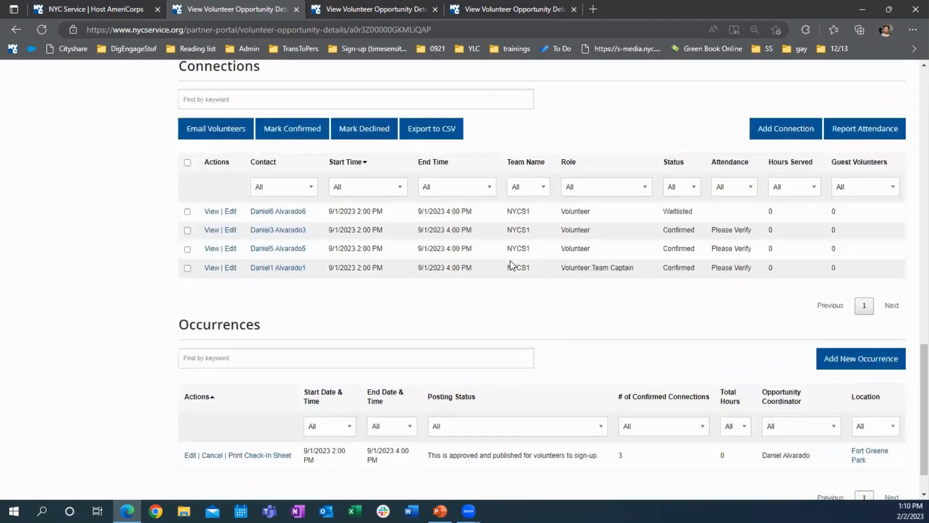
scroll(510, 261, up, 3)
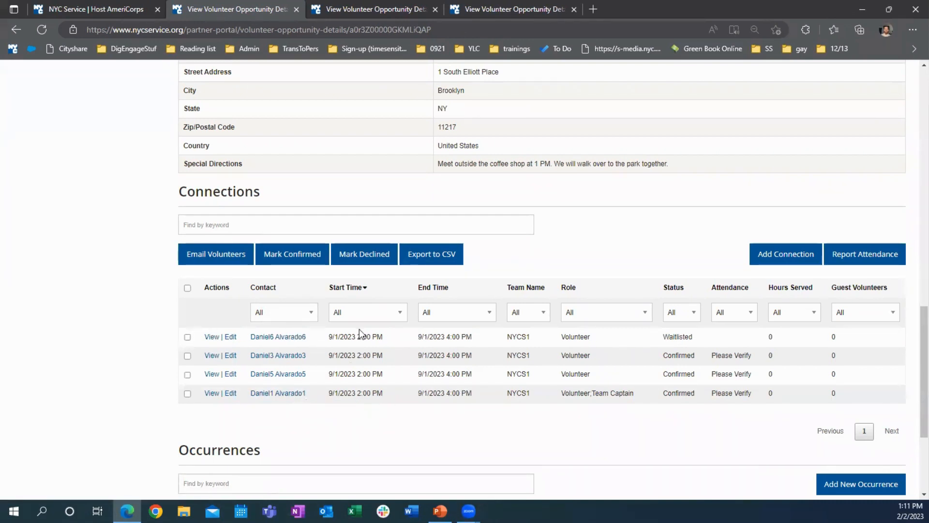
click(187, 337)
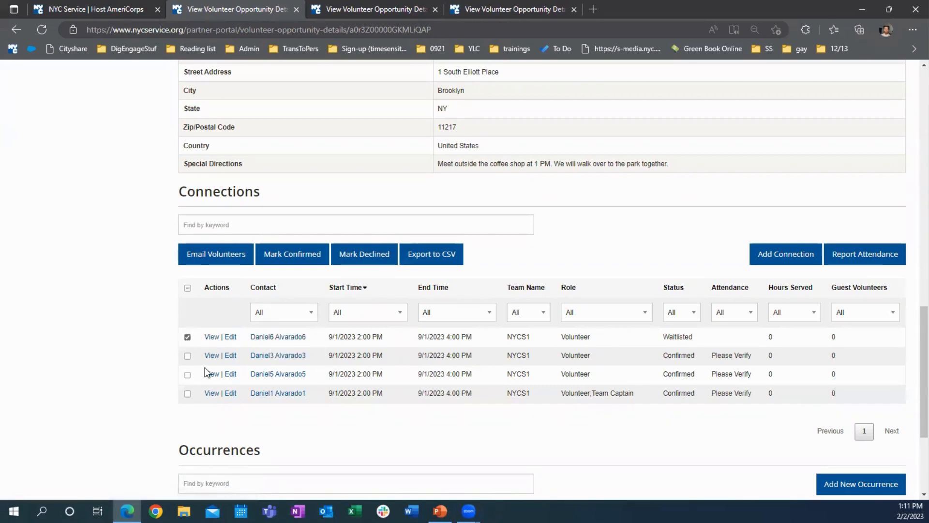
click(199, 257)
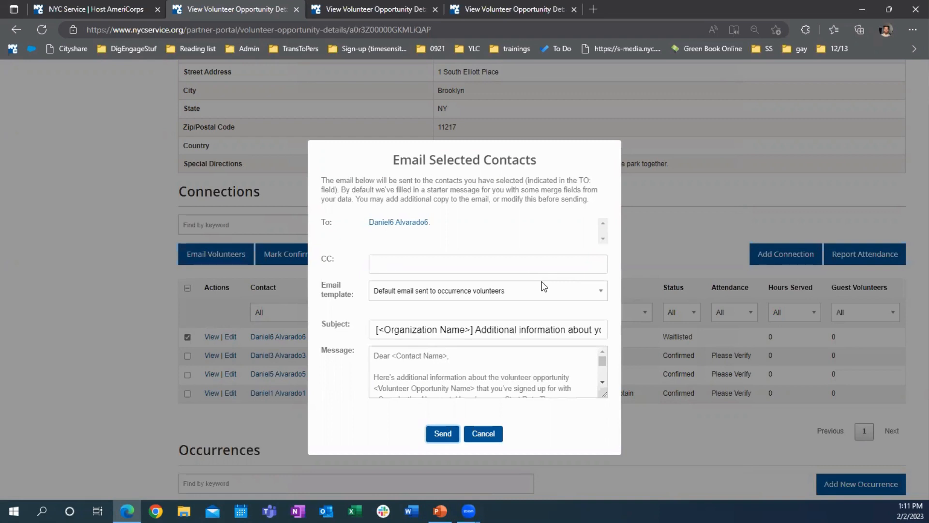
click(488, 433)
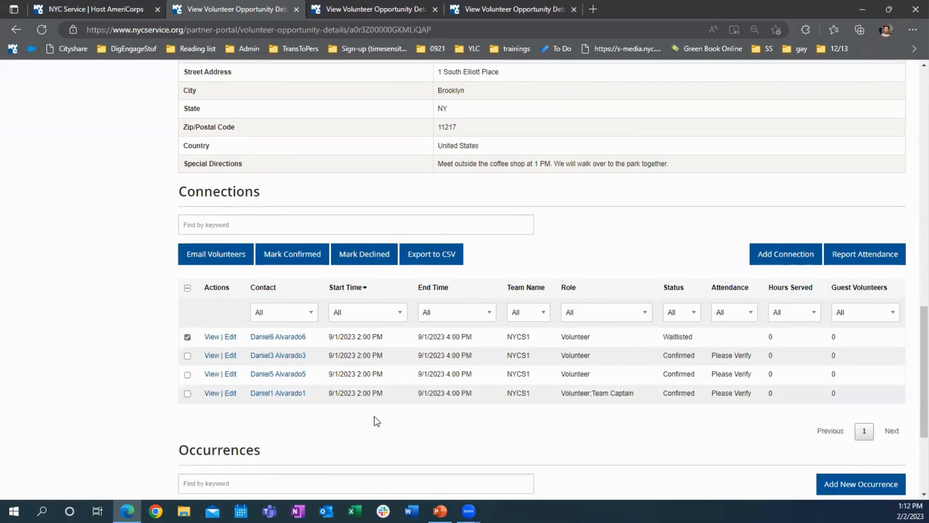
- Set the waitlisted volunteer's connection status to Confirmed with attendance status Please Verify, and save it
click(230, 337)
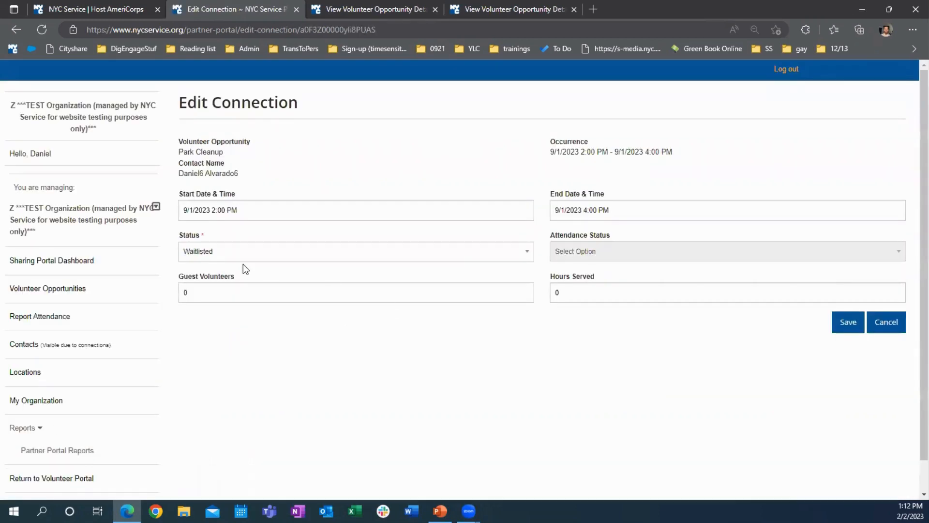
click(290, 254)
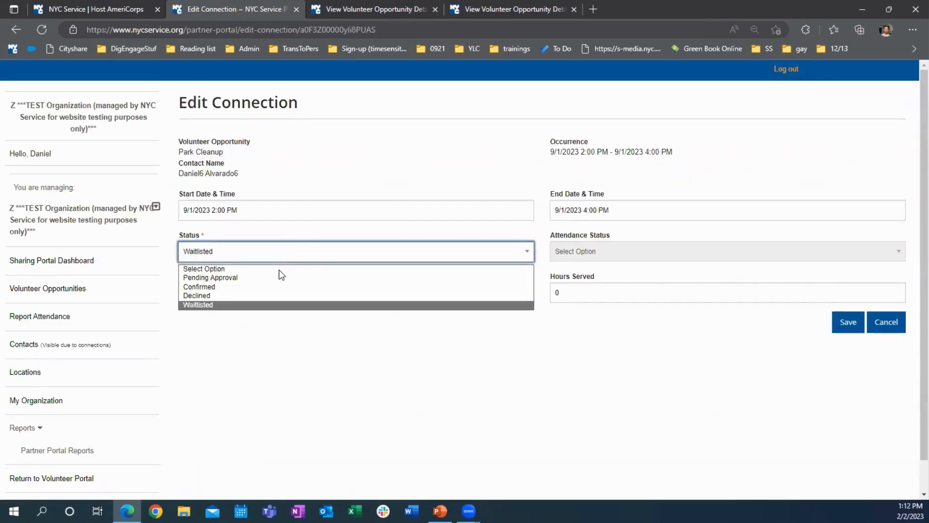
click(269, 287)
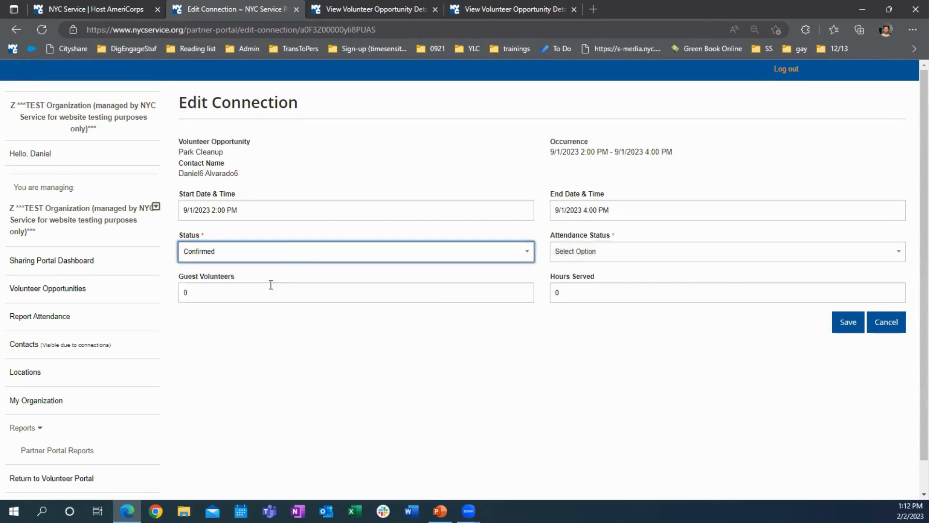
click(588, 251)
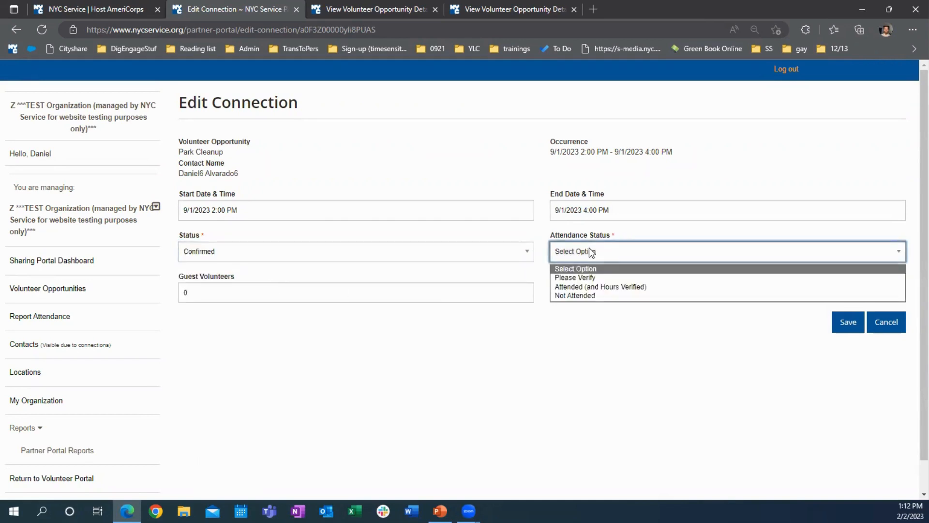
click(606, 277)
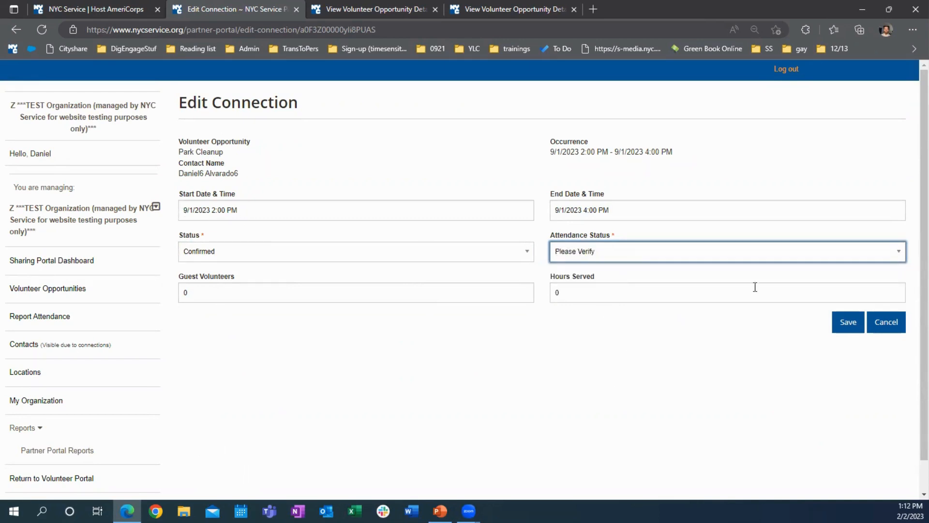
click(844, 329)
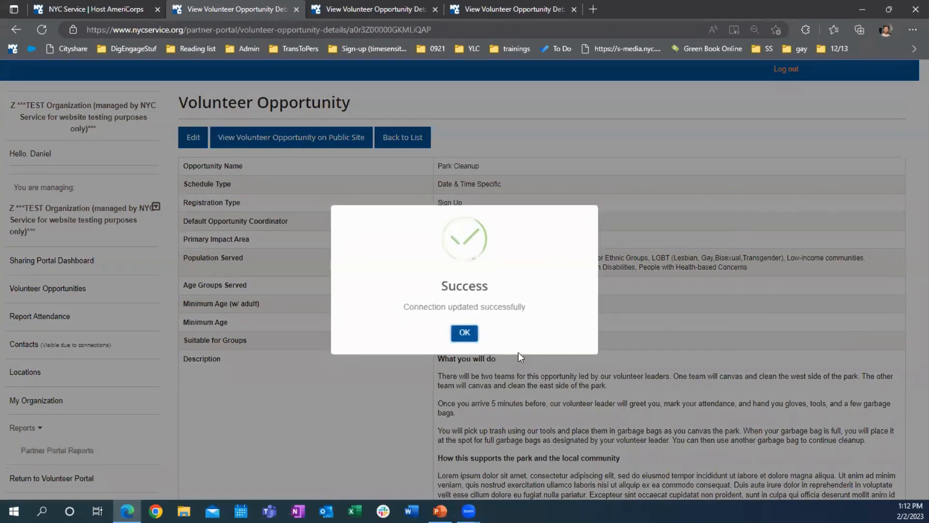
click(464, 341)
- Mark the third listed volunteer in Park Cleanup's connections as declined with the decline reason Skills not a match
scroll(532, 378, down, 8)
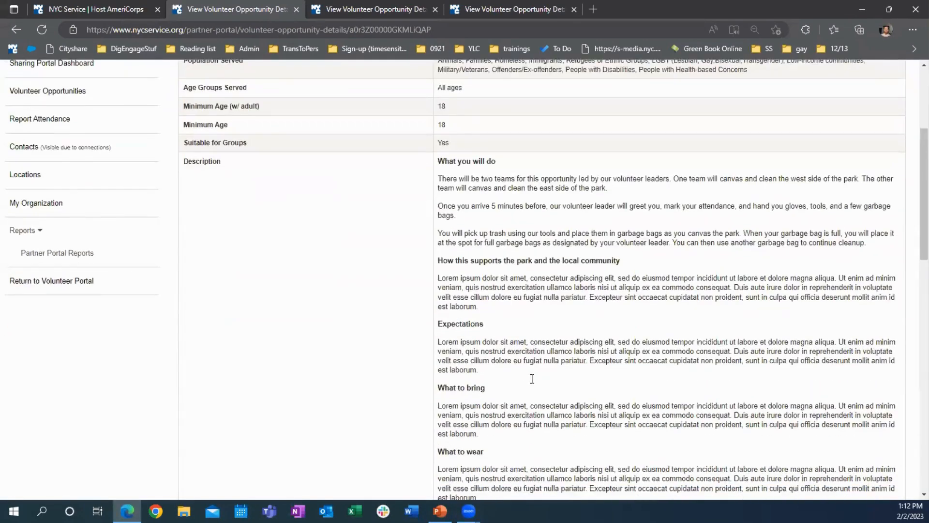
scroll(532, 378, down, 10)
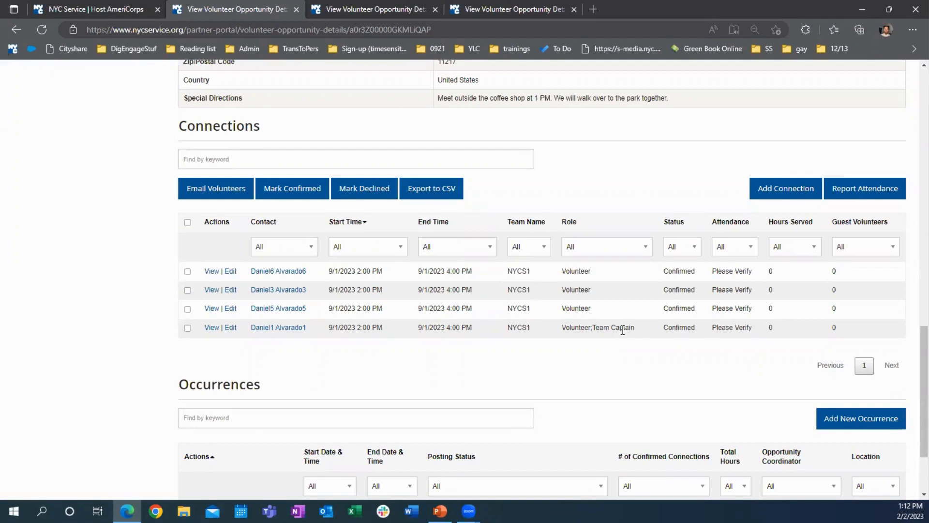
click(187, 309)
click(360, 190)
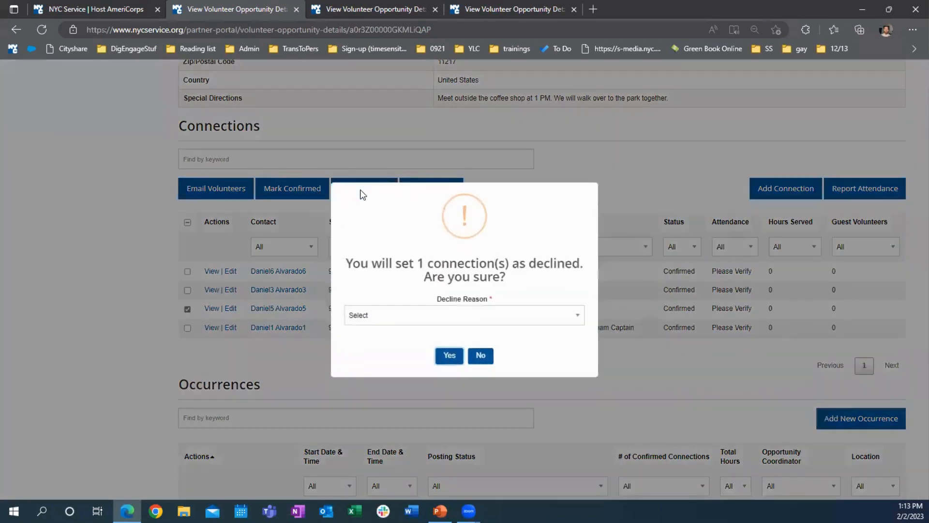
click(467, 315)
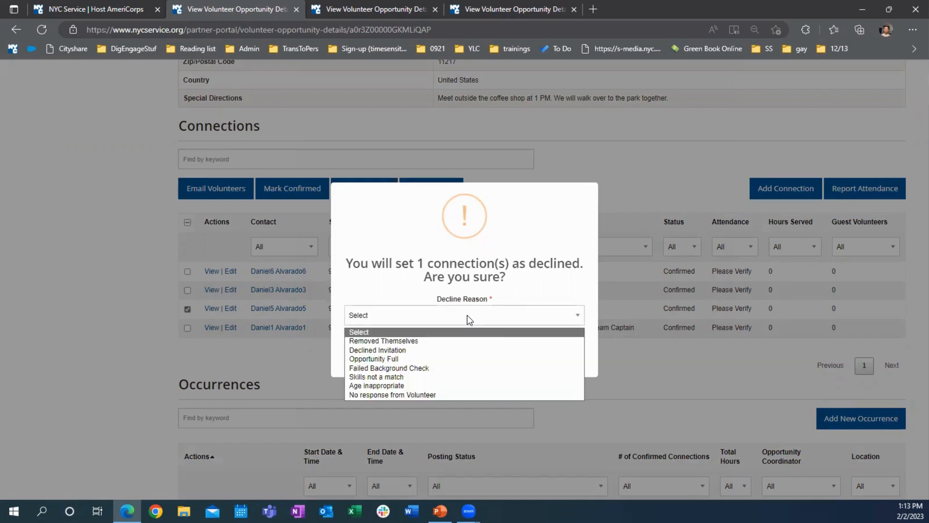
click(449, 359)
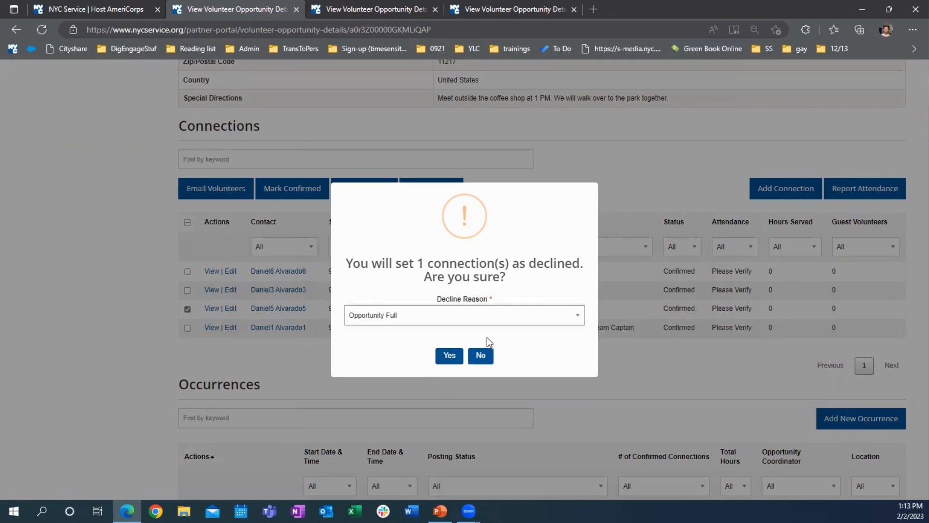
click(487, 315)
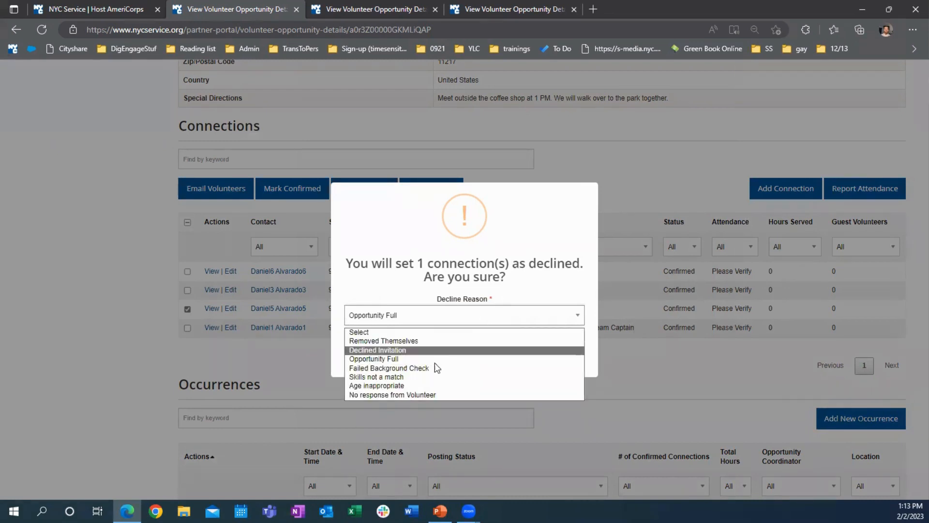
click(431, 376)
click(448, 356)
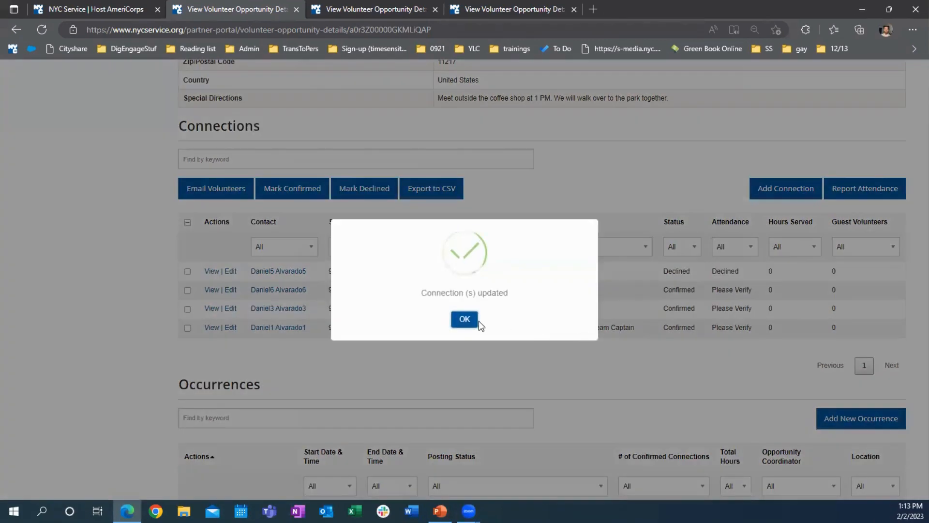
click(476, 320)
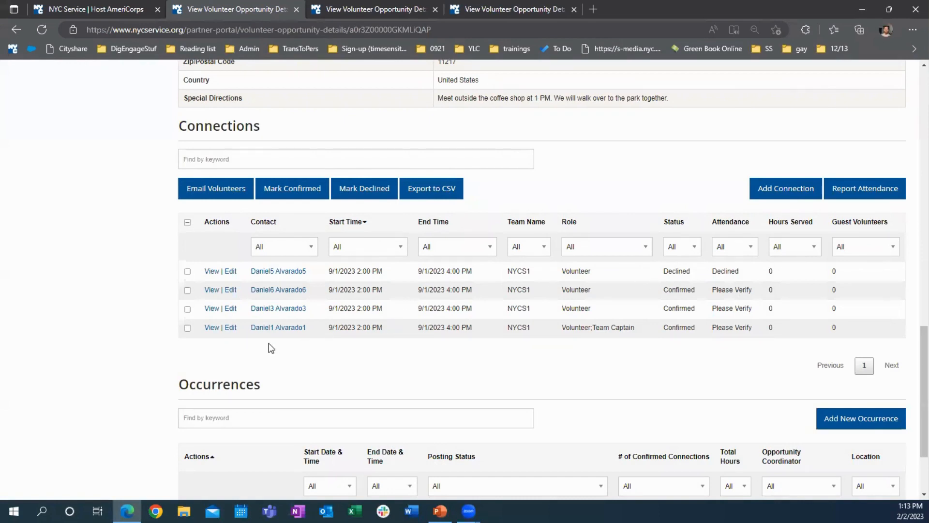
- Open the Team Captain's connection for editing, cancel without saving, and go back to the Connections list
click(230, 329)
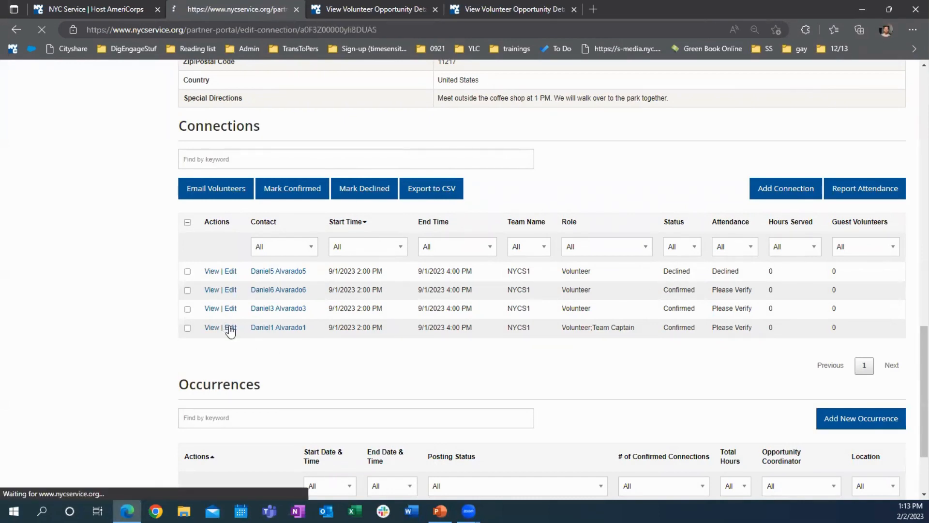
click(359, 251)
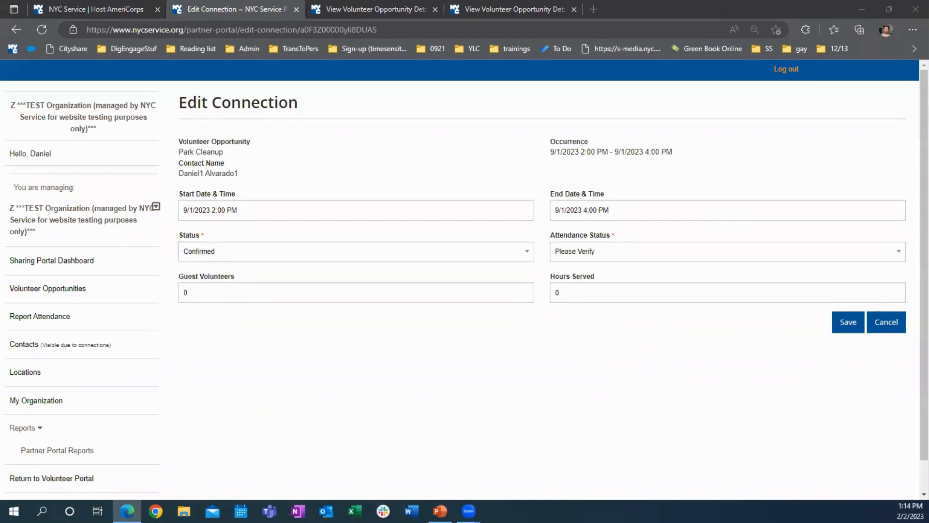
click(886, 322)
scroll(544, 320, down, 1)
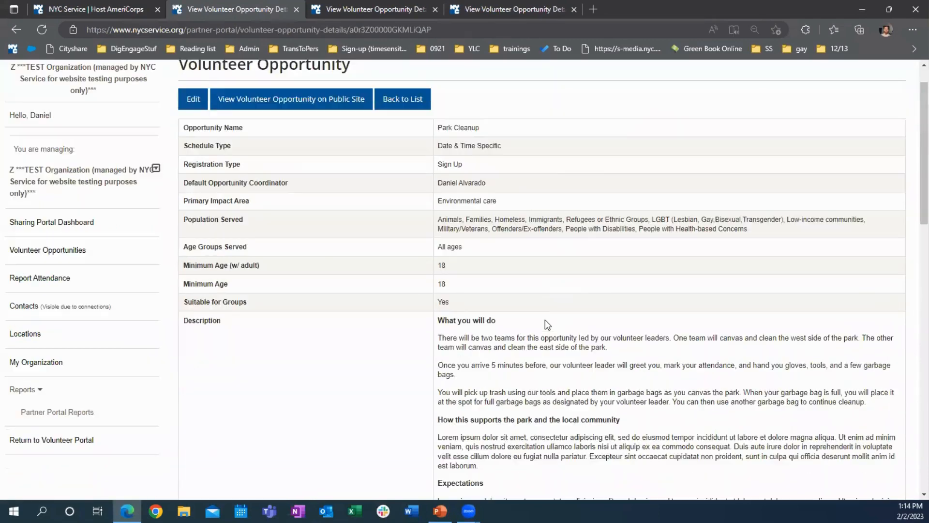
scroll(545, 320, down, 18)
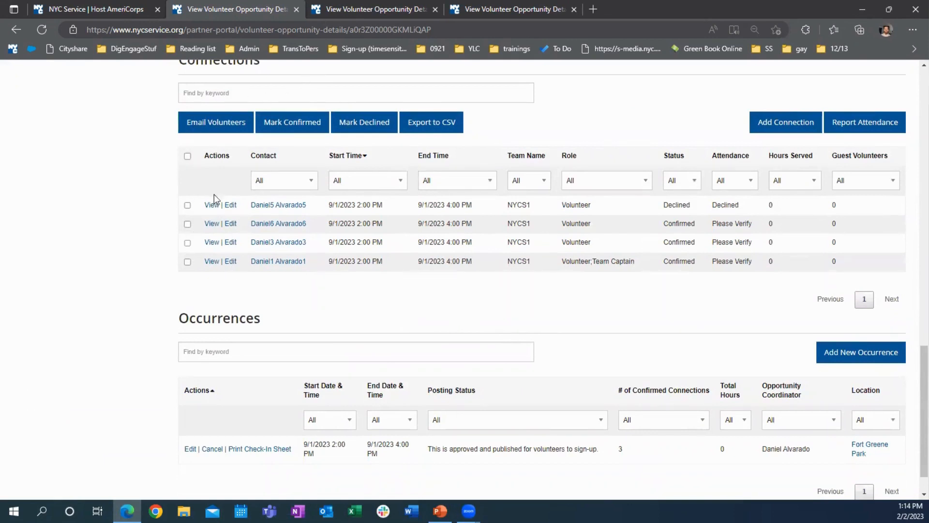
- Draft an email to all of Park Cleanup's connected volunteers with the subject "[<Organization Name>] Reminder" and cancel it without sending
click(188, 156)
click(208, 130)
drag(476, 329, 642, 346)
key(BackSpace)
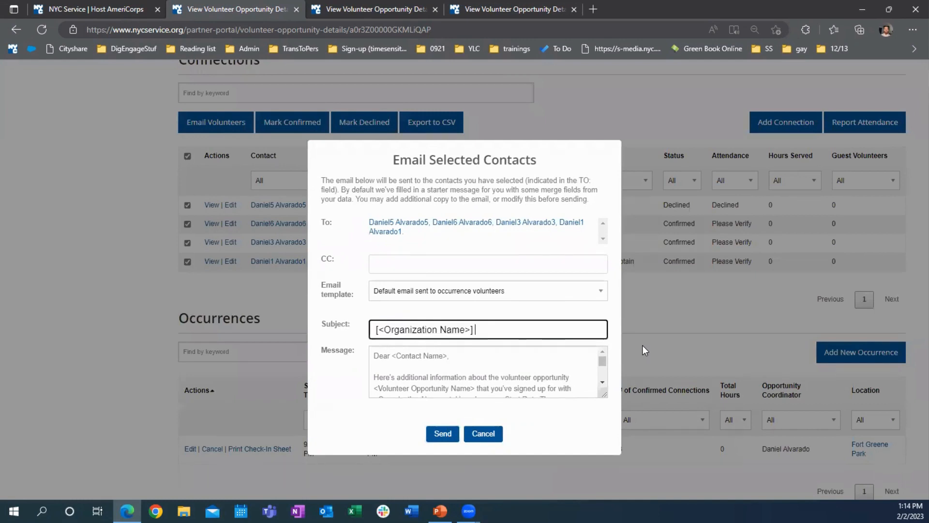
text(Reminder)
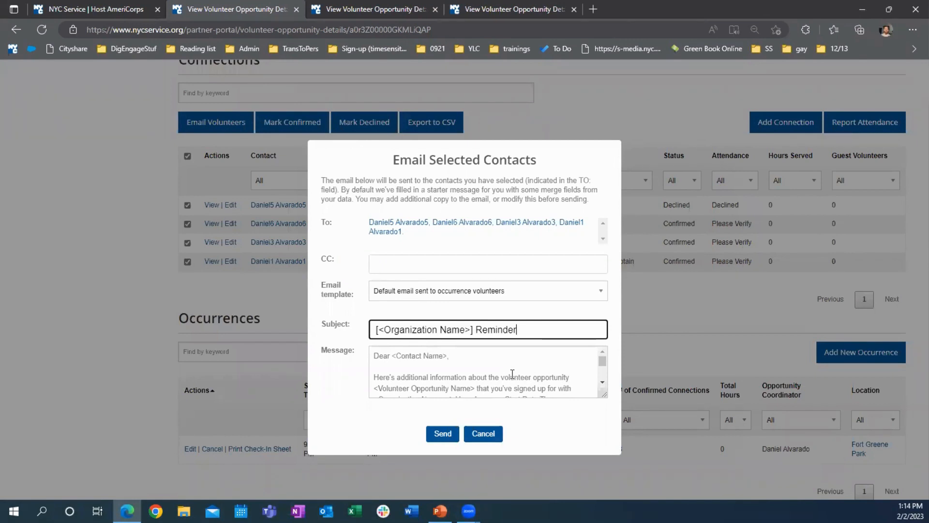
click(490, 435)
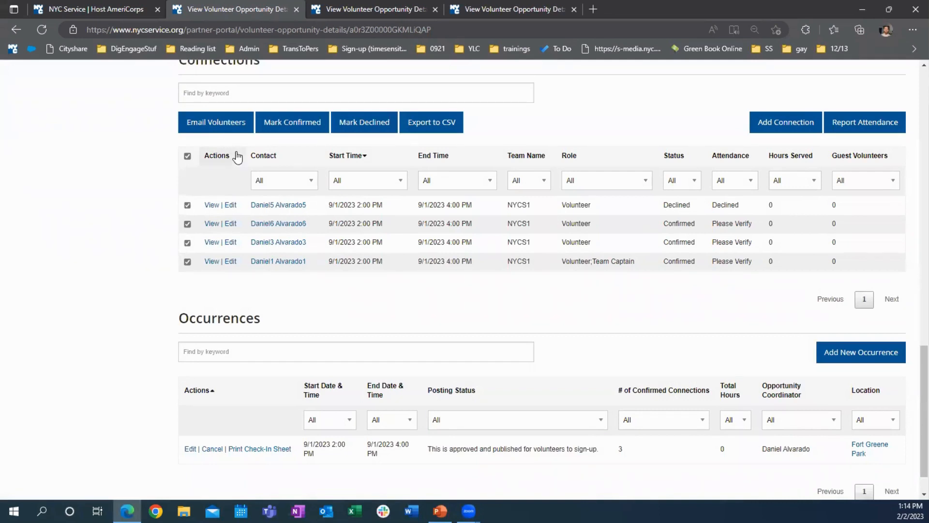
- Add a Park Cleanup connection for the last contact on the picker's first page, for occurrence 9/1/2023 2:00–4:00 PM with attendance status Please Verify
click(785, 124)
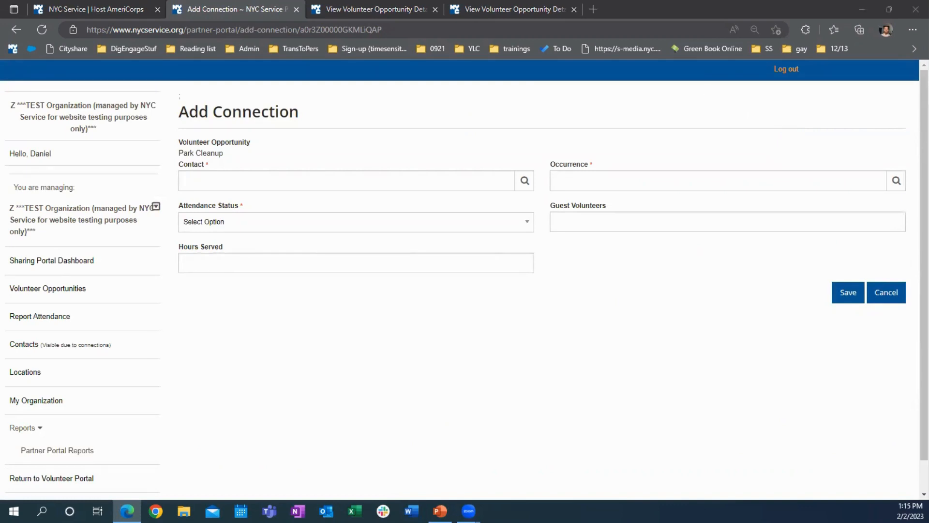
click(249, 179)
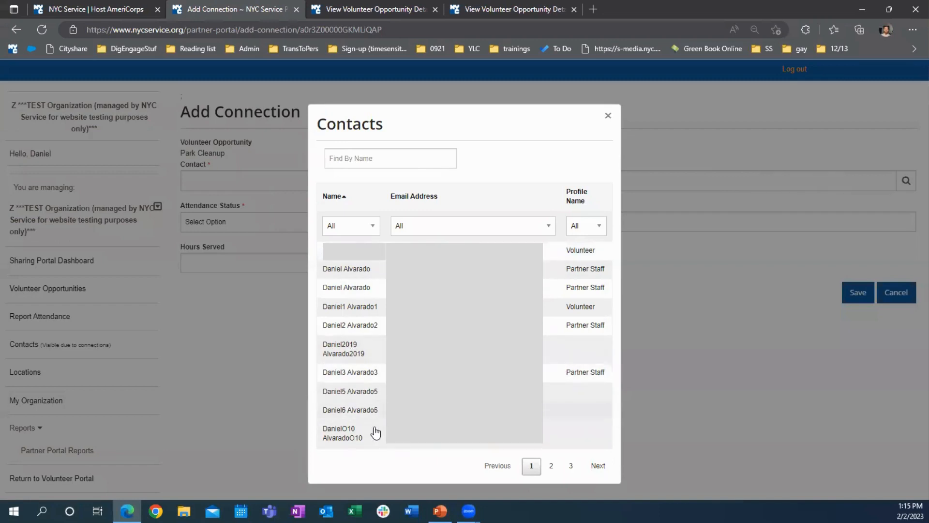
click(348, 437)
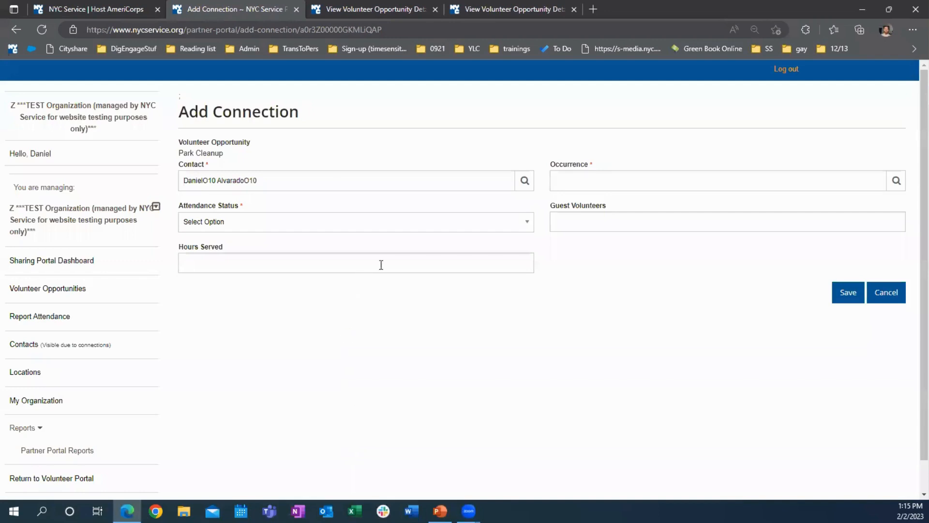
click(671, 183)
click(535, 264)
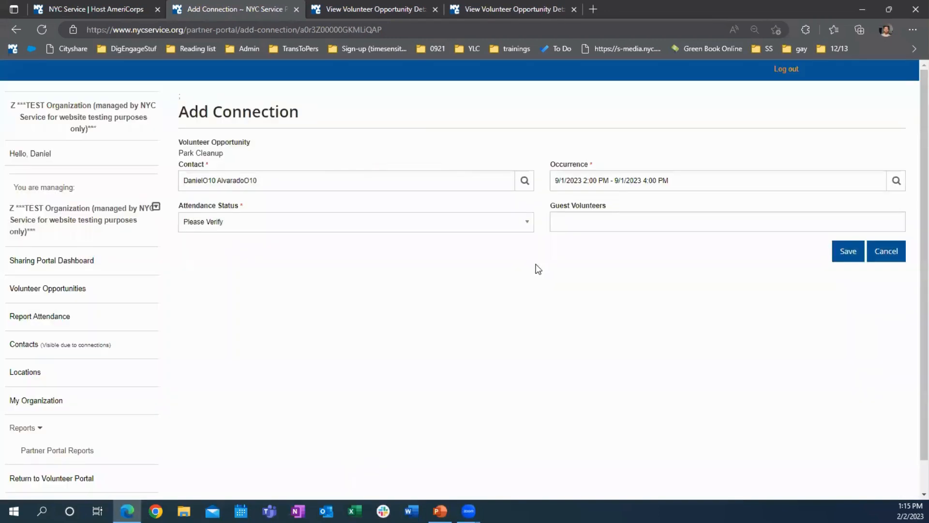
click(848, 252)
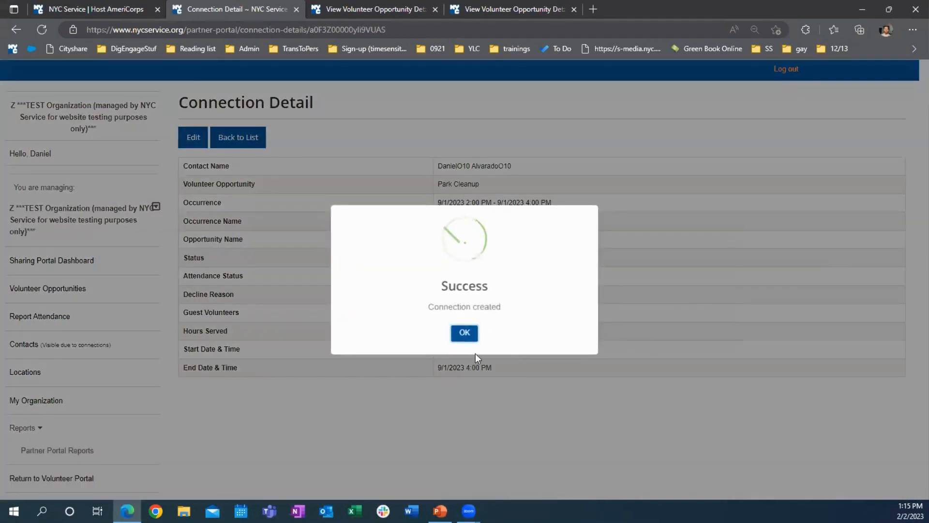
click(451, 331)
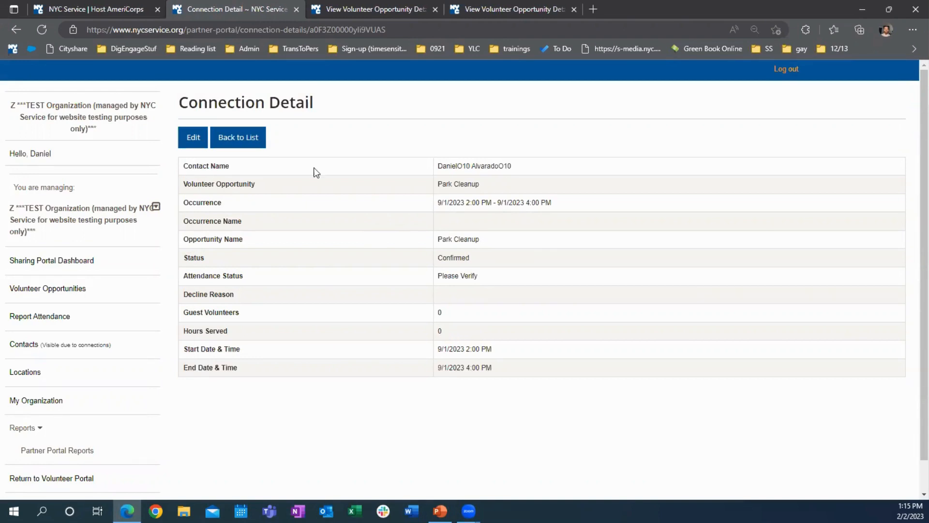
- Go back to the Park Cleanup details and examine its updated Connections list
click(240, 139)
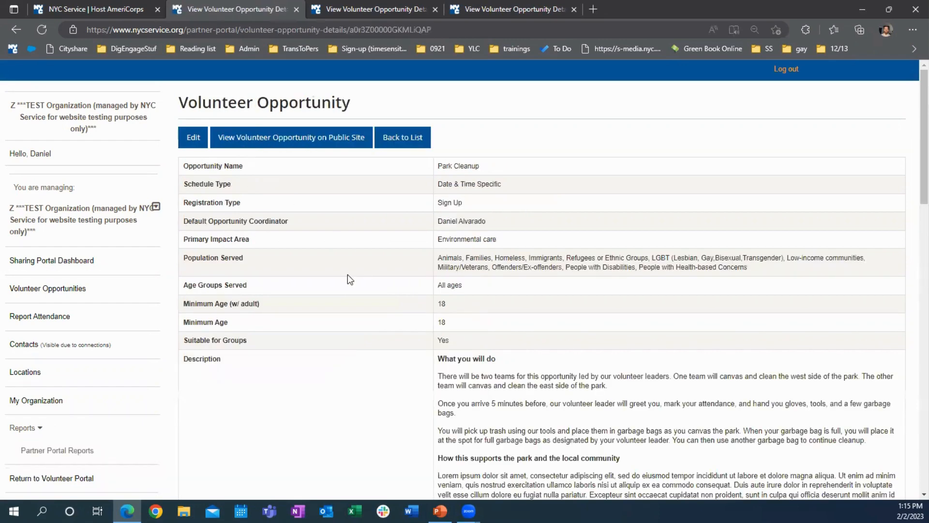
scroll(499, 277, down, 15)
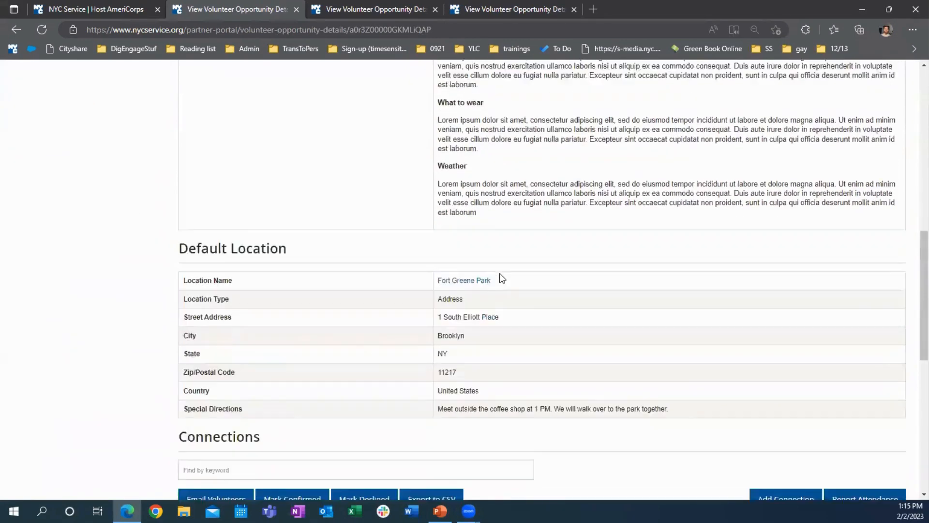
scroll(502, 277, up, 2)
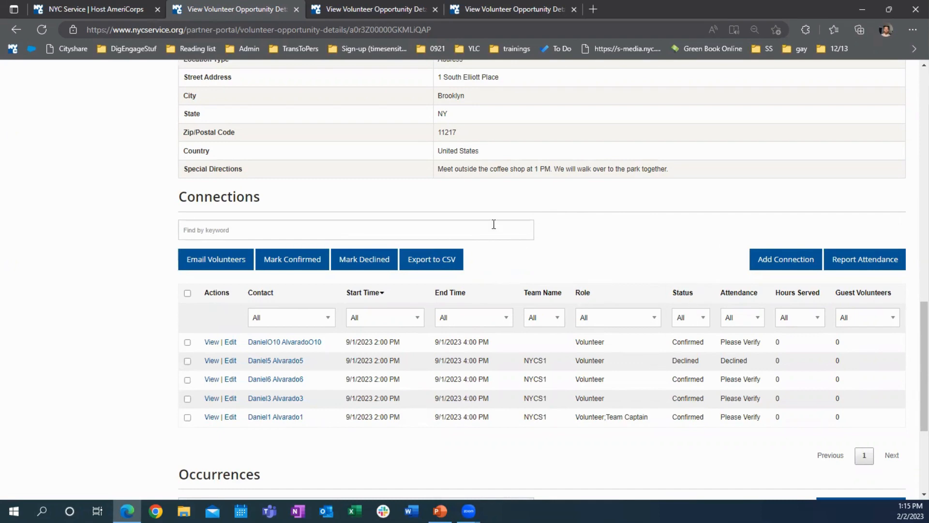
- Switch to the Food Pantry Kitchen Support opportunity and go to its Connections list
click(369, 9)
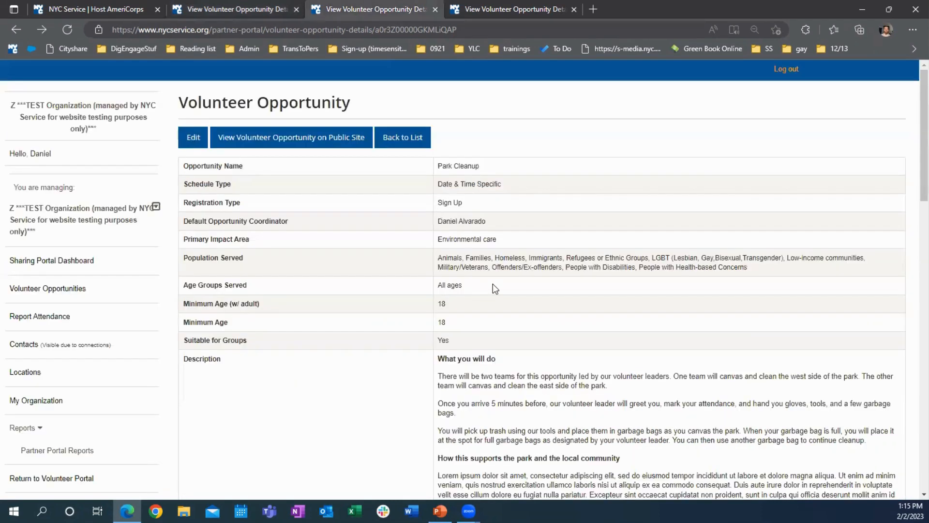
click(514, 4)
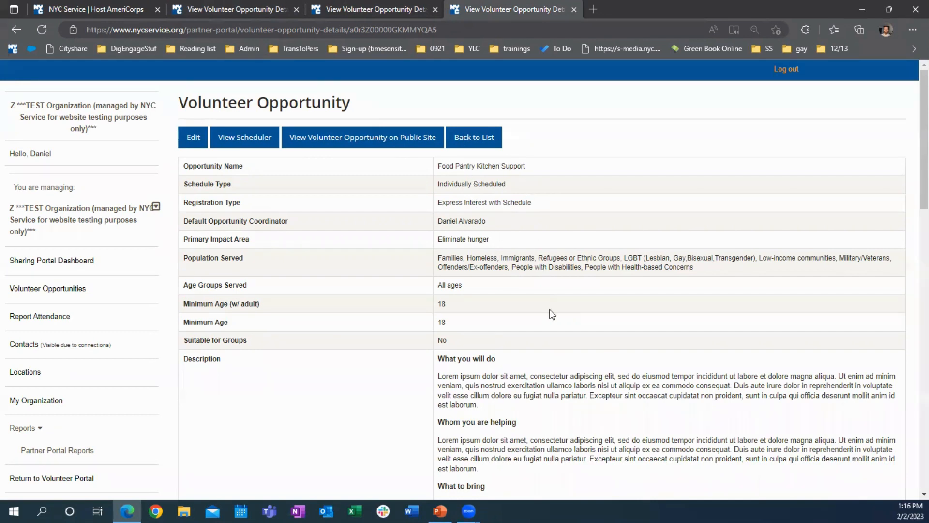
scroll(550, 313, down, 1)
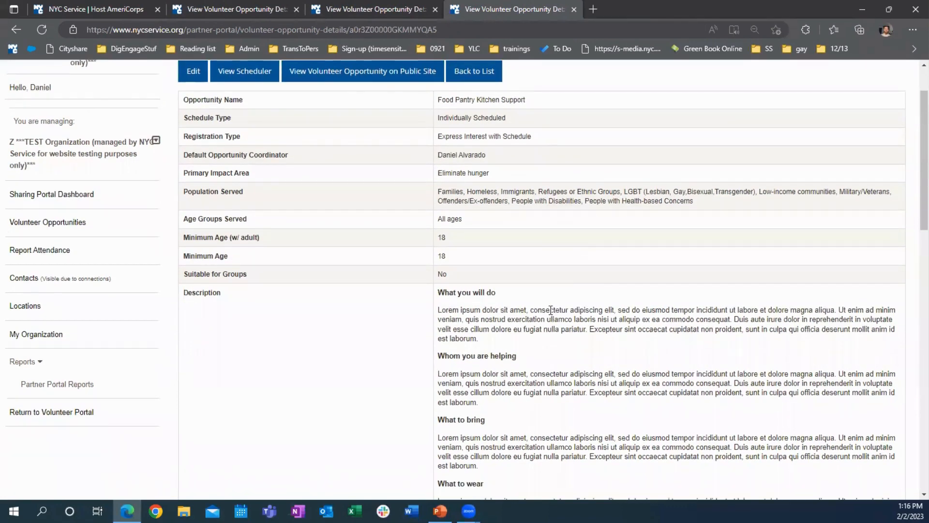
scroll(540, 325, down, 6)
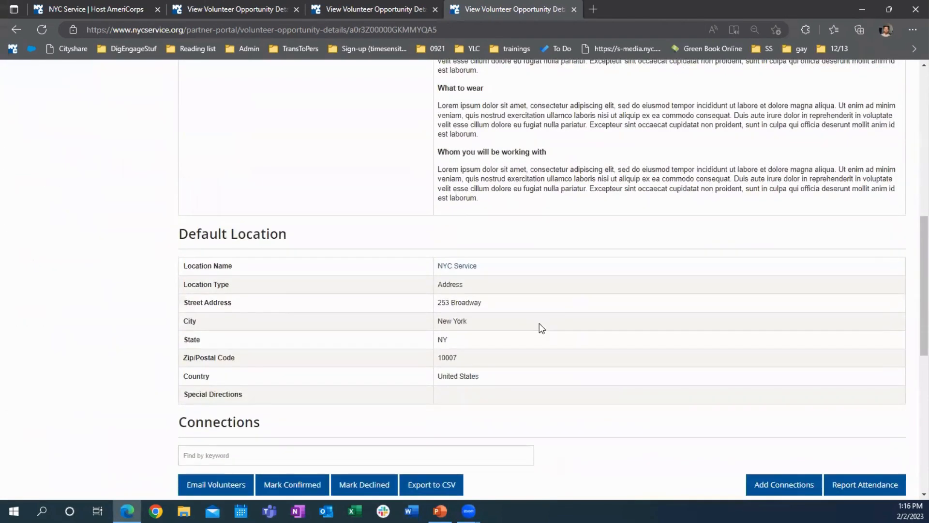
scroll(541, 326, down, 4)
scroll(539, 324, down, 3)
scroll(539, 323, up, 1)
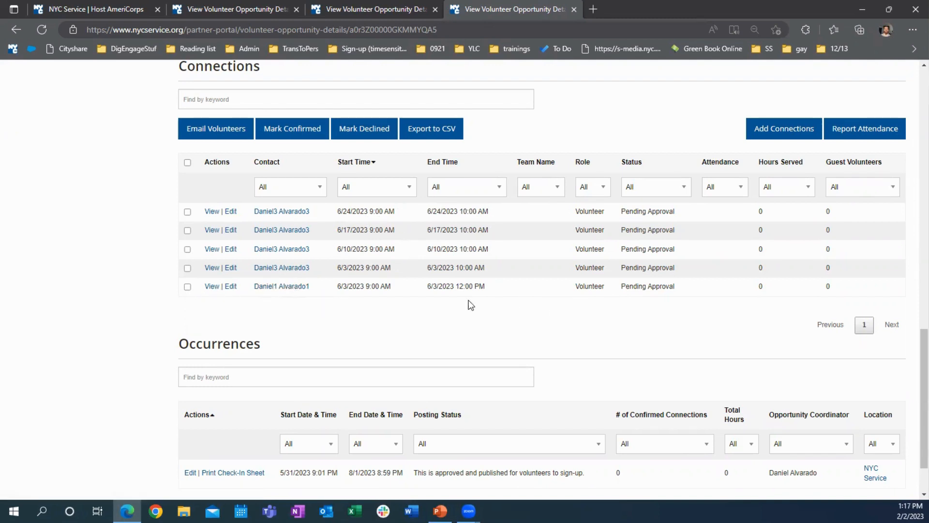
- Mark the pending 6/3/2023 9:00 AM to 12:00 PM connection in Food Pantry Kitchen Support as confirmed
click(188, 286)
click(294, 129)
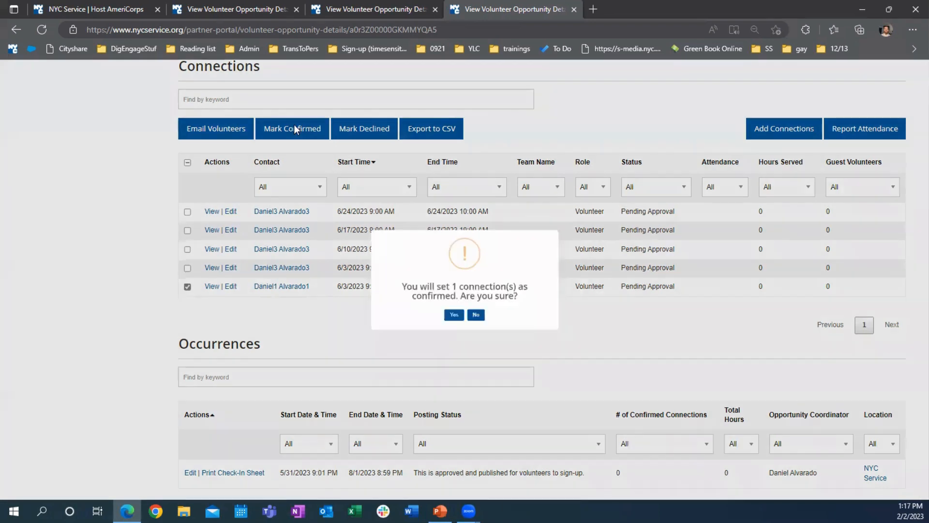
click(451, 333)
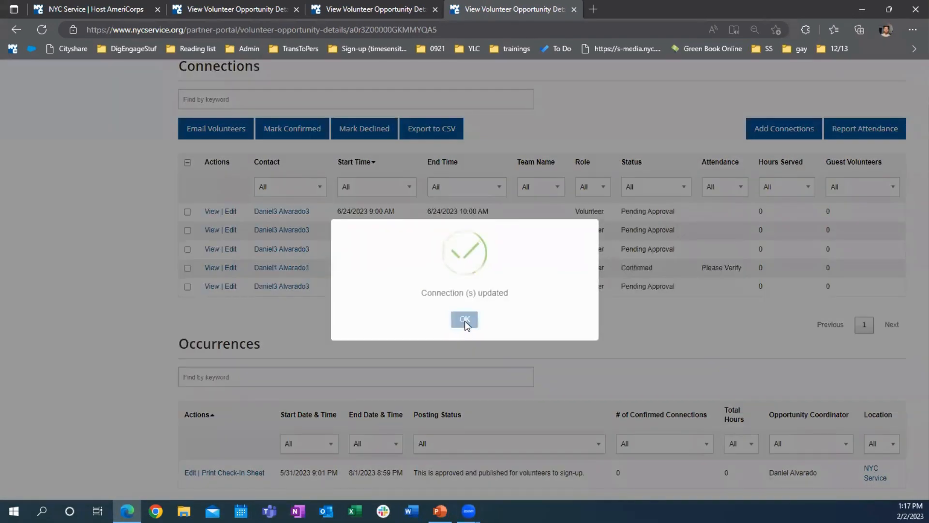
click(465, 322)
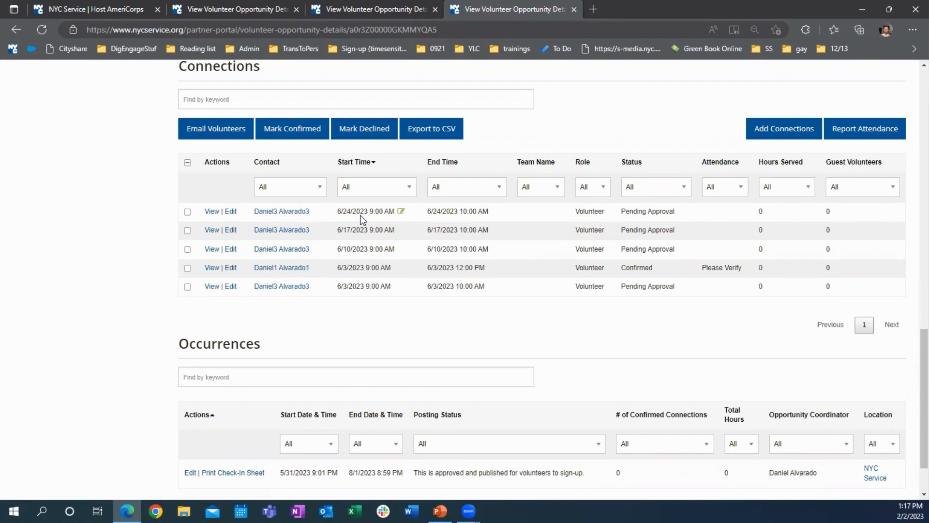
- Mark the pending 6/24/2023 connection in Food Pantry Kitchen Support as declined with the decline reason Opportunity Full
click(186, 213)
click(359, 137)
click(419, 319)
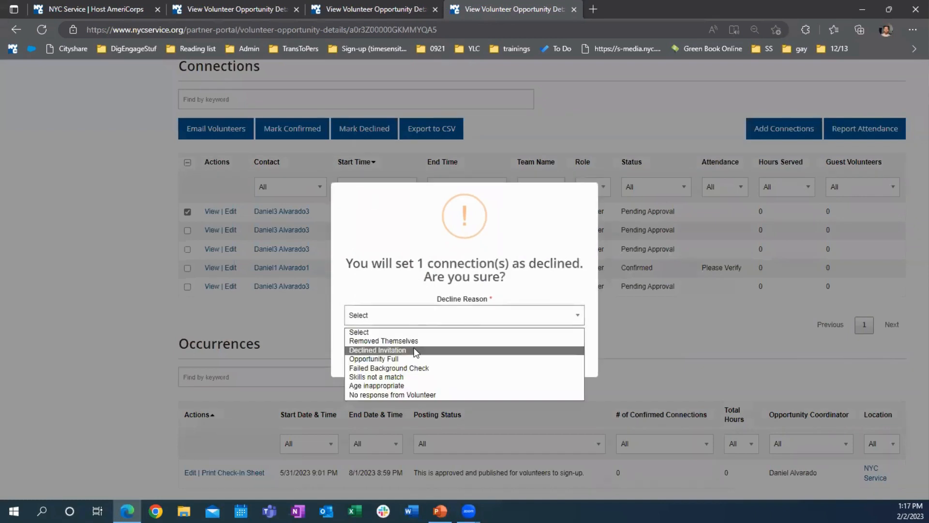
click(415, 358)
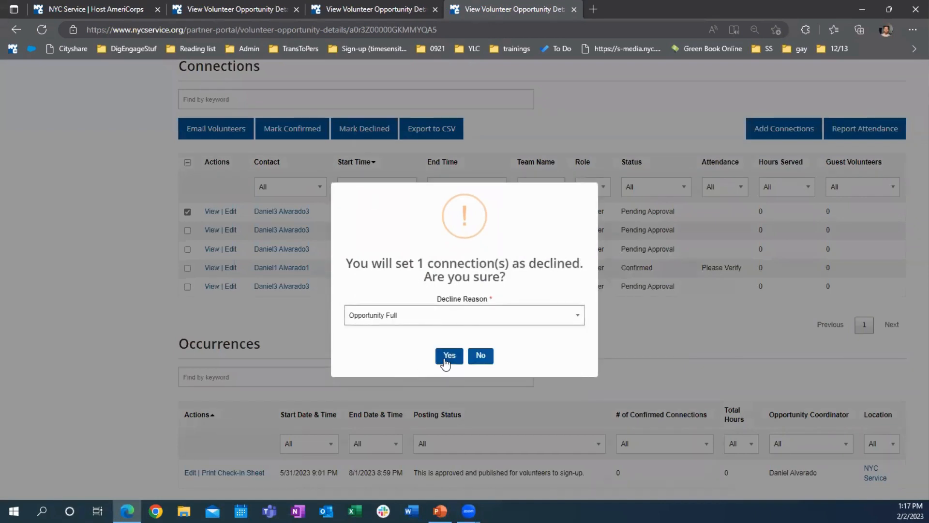
click(445, 361)
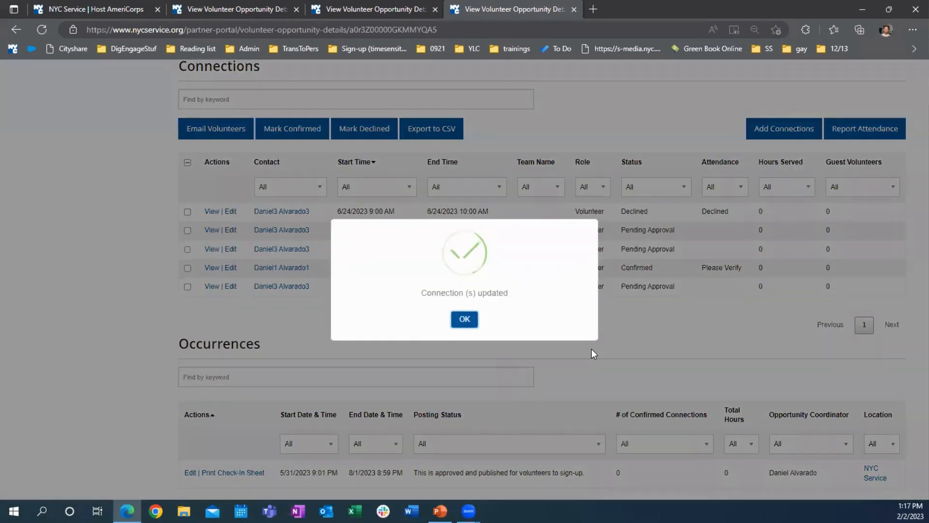
click(464, 318)
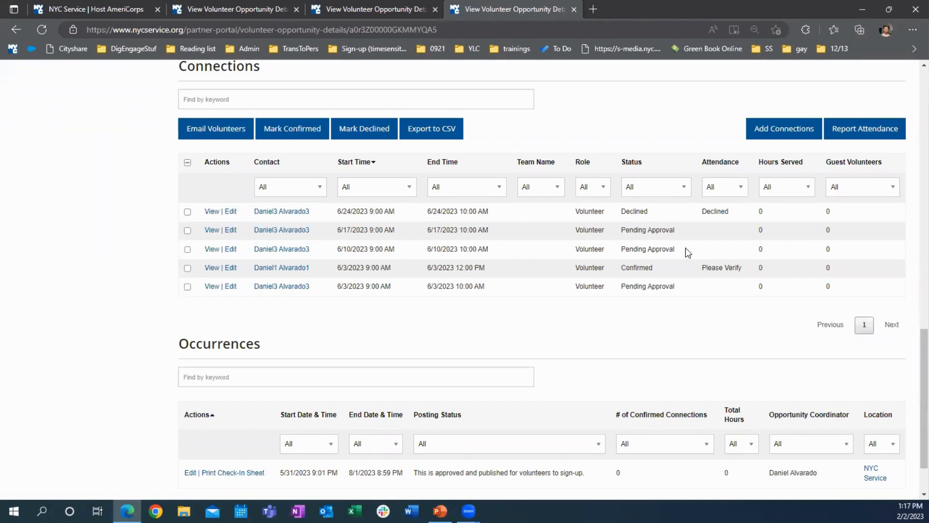
- Mark the three remaining pending connections, for 6/17, 6/10 and 6/3/2023, as confirmed together
click(187, 230)
click(187, 250)
click(187, 287)
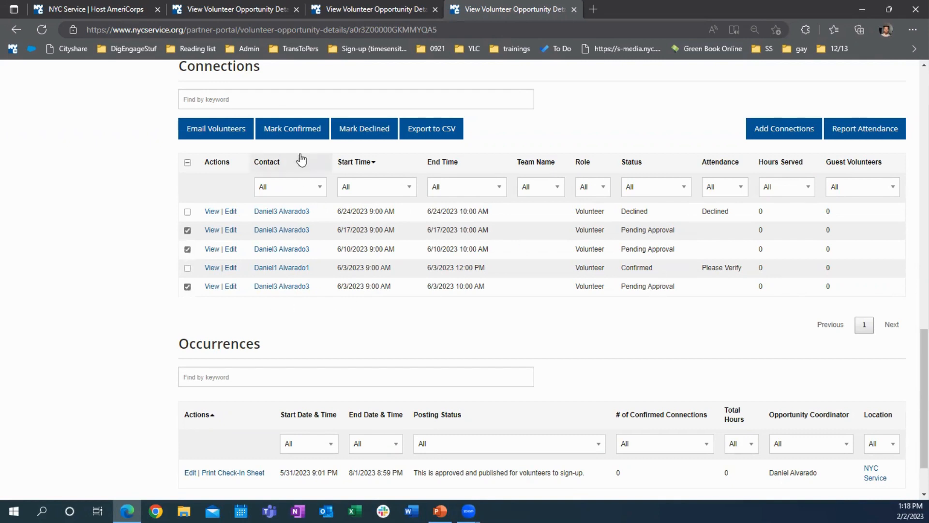
click(283, 132)
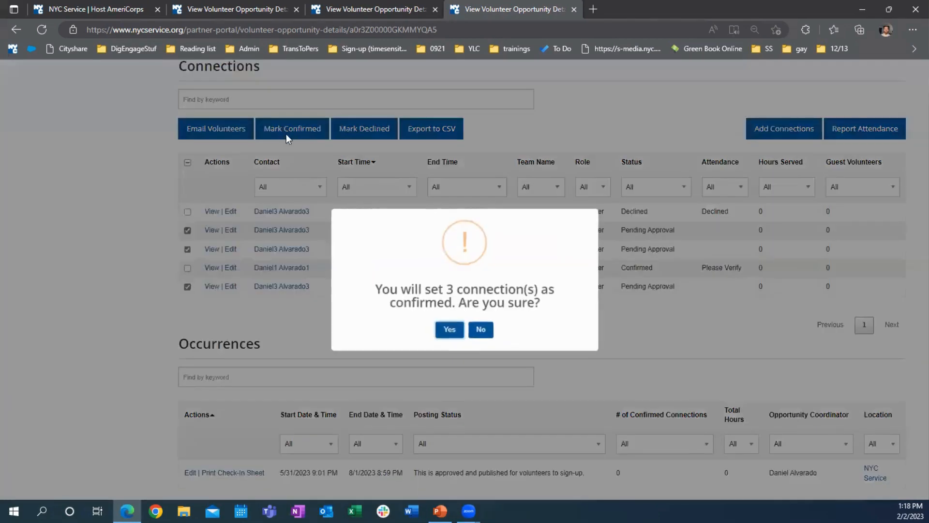
click(442, 328)
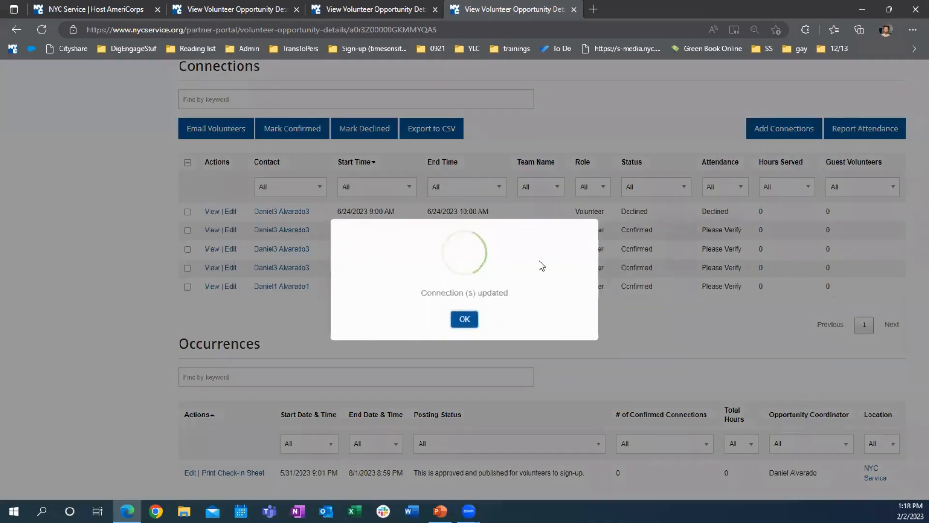
click(466, 319)
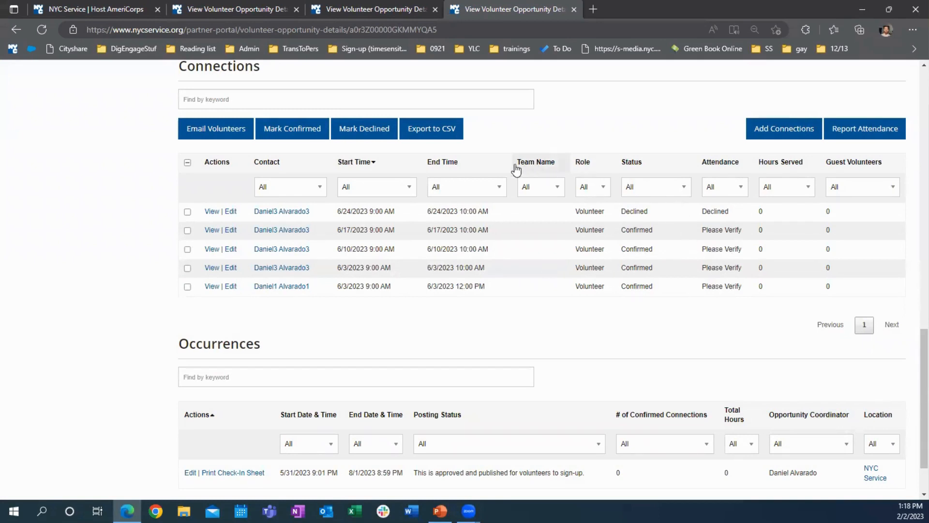
- Open the email form for all of Food Pantry Kitchen Support's connections, look over its subject and message, and cancel without sending
click(187, 162)
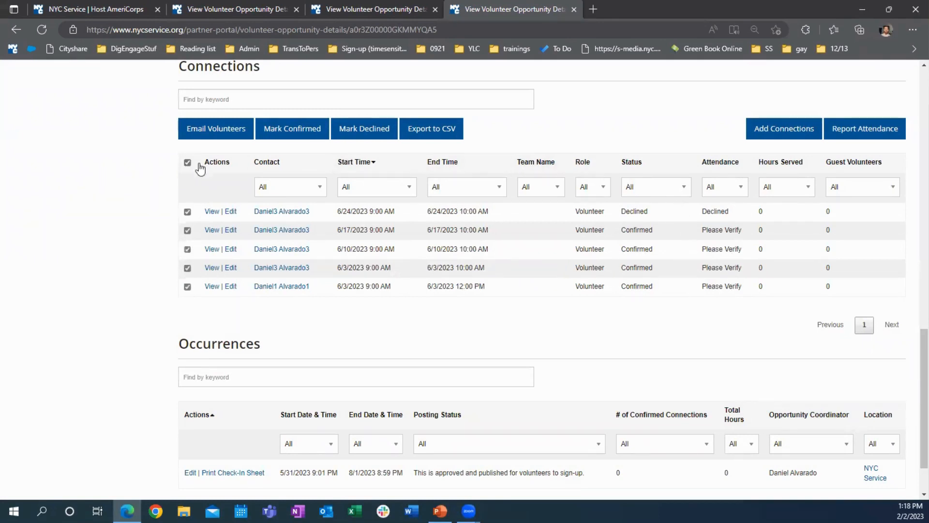
click(216, 132)
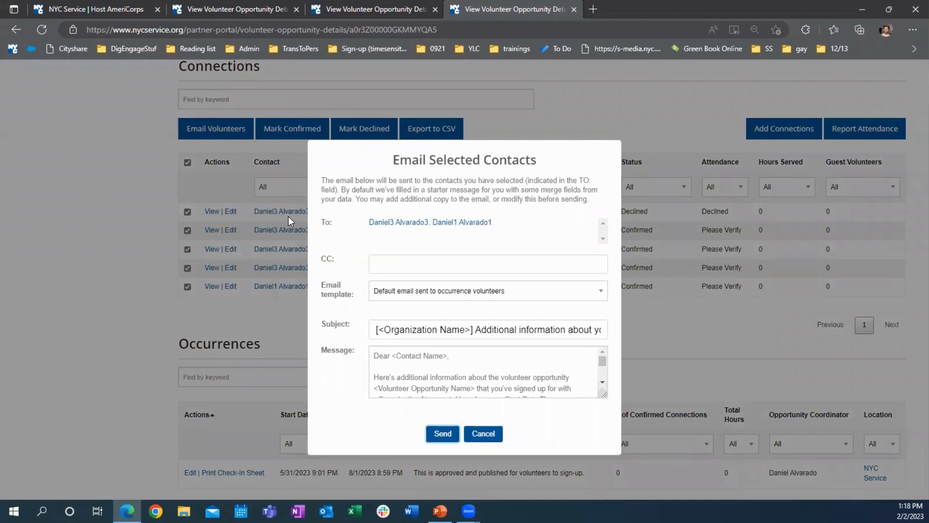
drag(477, 328, 650, 342)
click(377, 364)
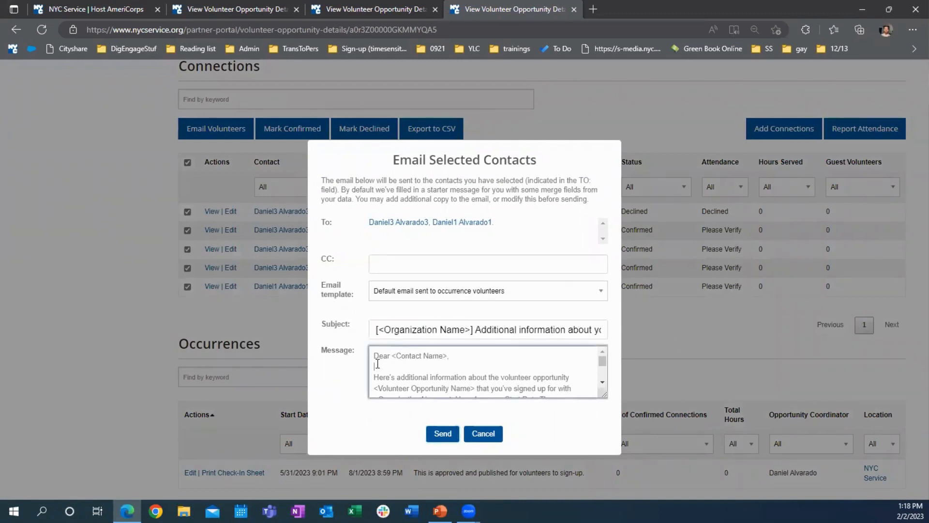
click(482, 434)
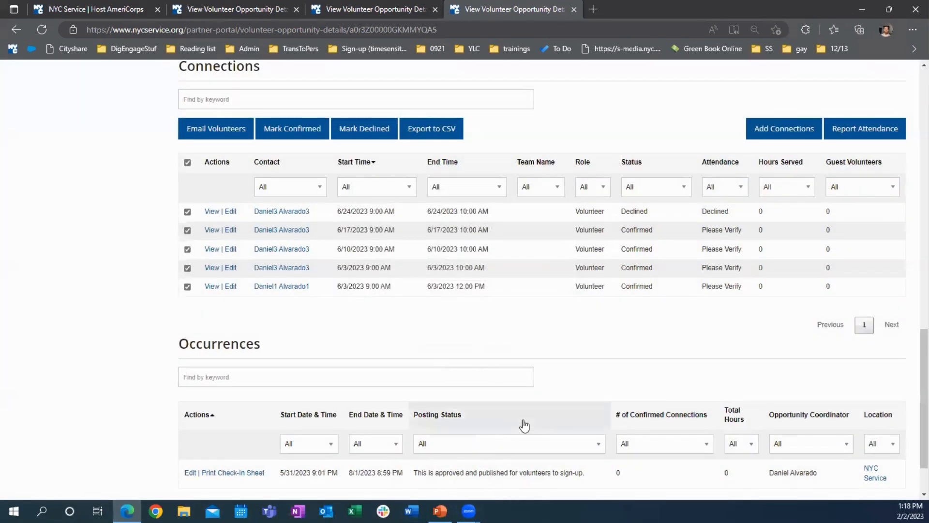
- Leave the Food Pantry Kitchen Support details and open the Report Attendance page
scroll(524, 426, up, 3)
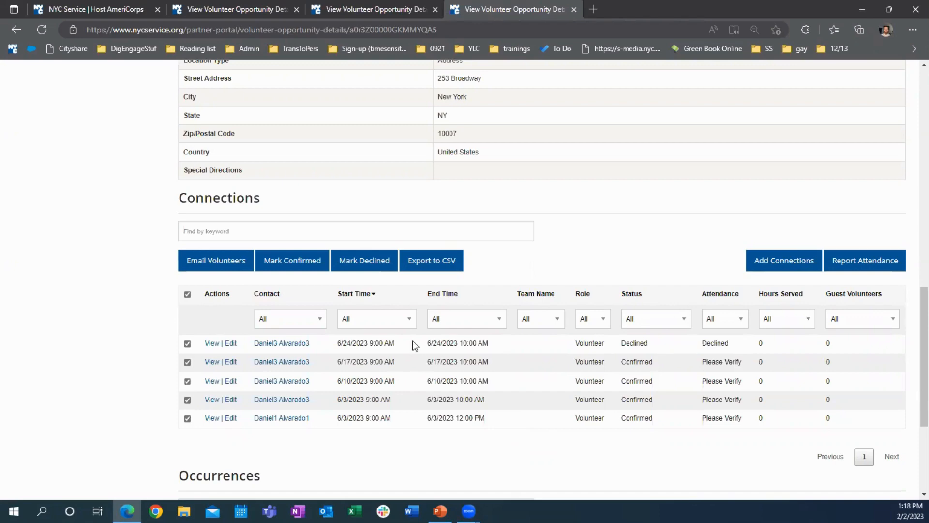
scroll(414, 345, up, 15)
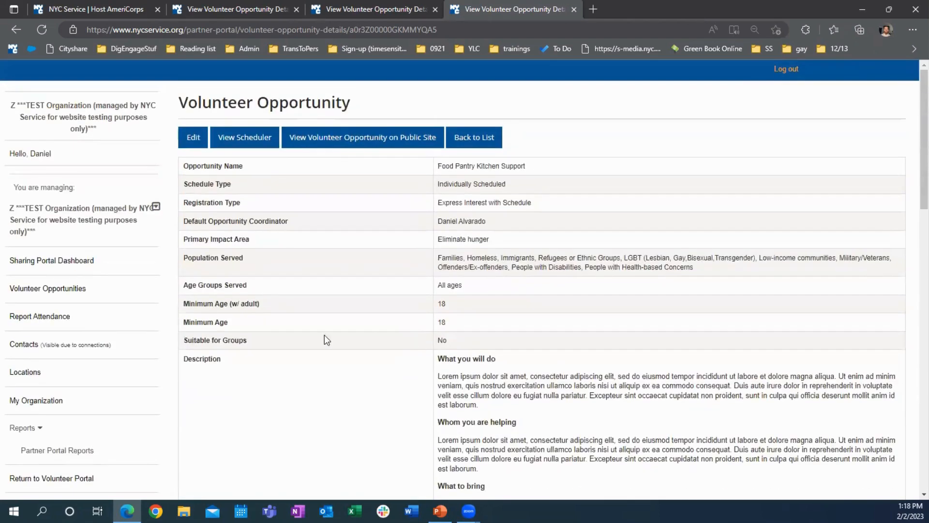
click(67, 319)
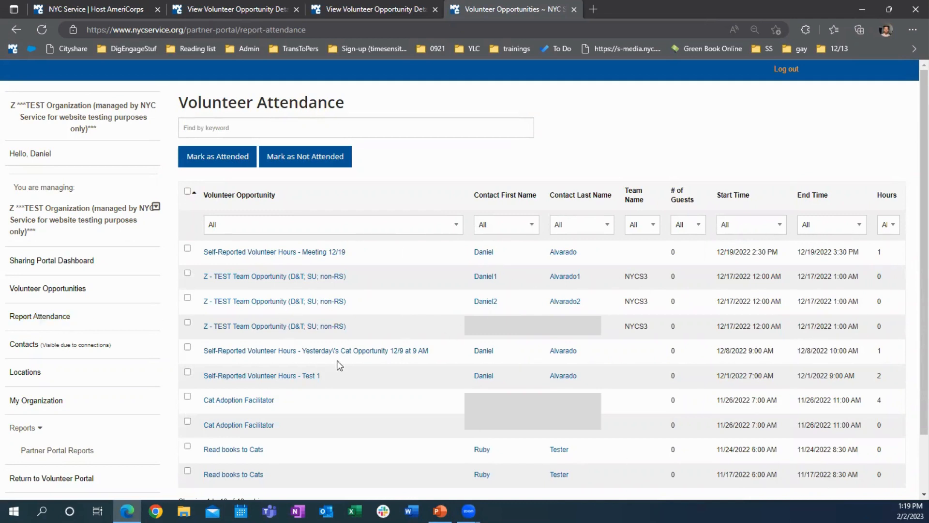
- Filter attendance to Cat Adoption Facilitator and mark the 11/26/2022 connection with 0 hours as not attended
click(296, 227)
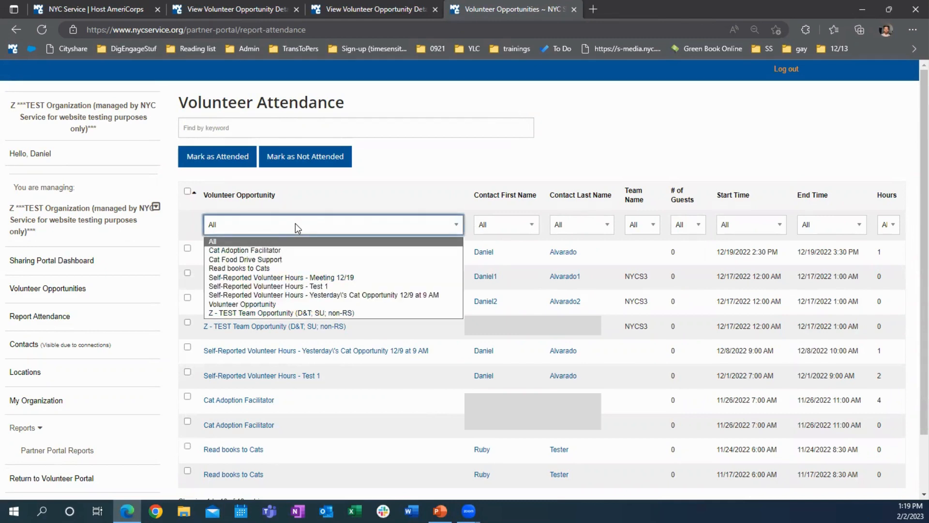
click(295, 251)
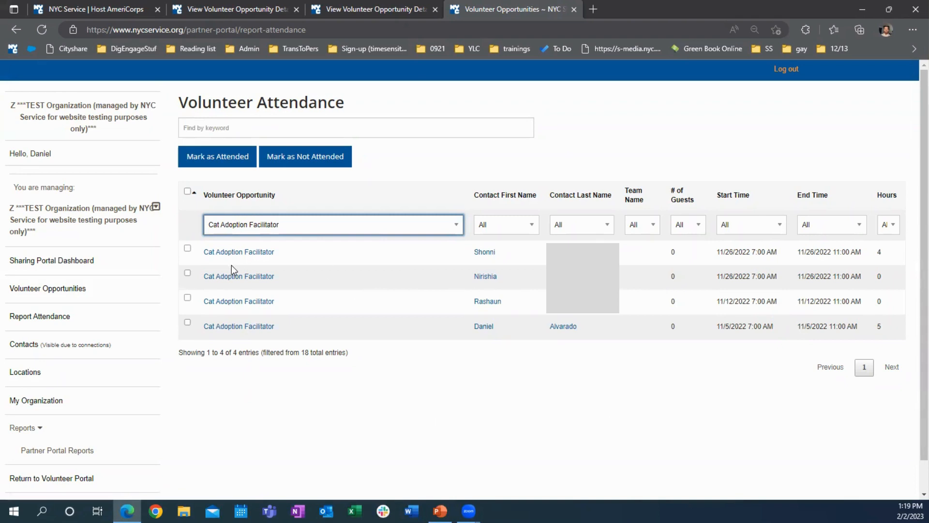
click(187, 273)
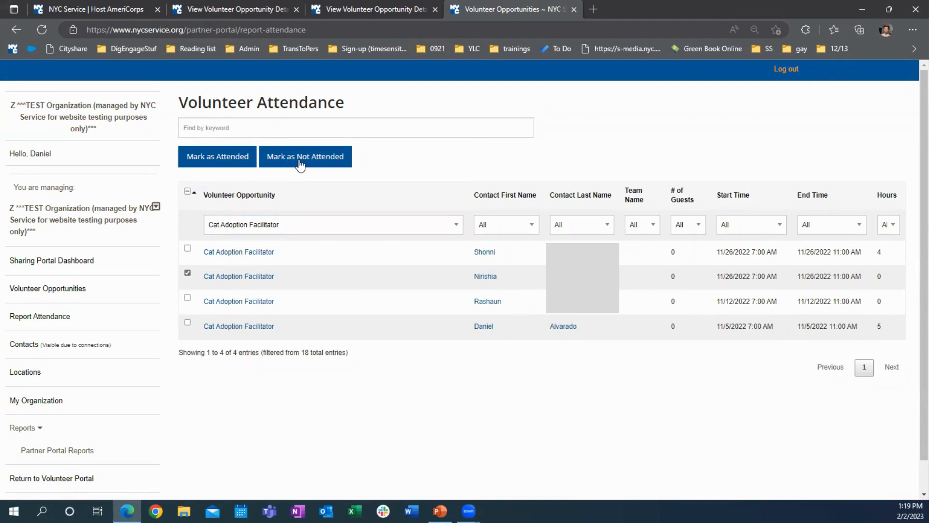
click(300, 162)
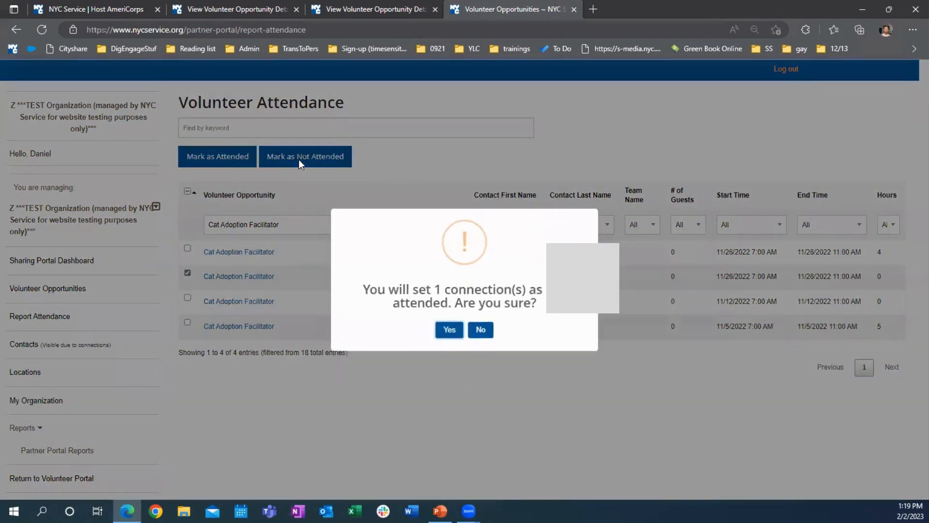
click(450, 330)
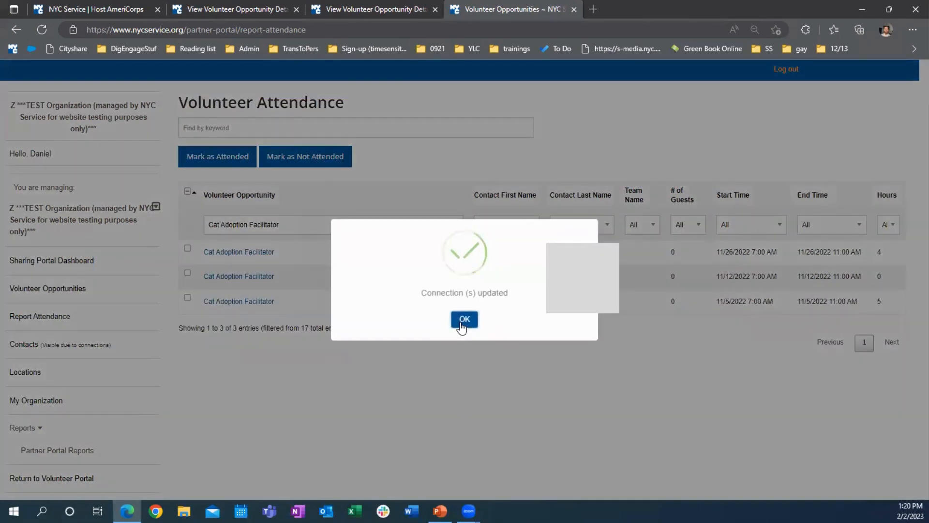
click(463, 320)
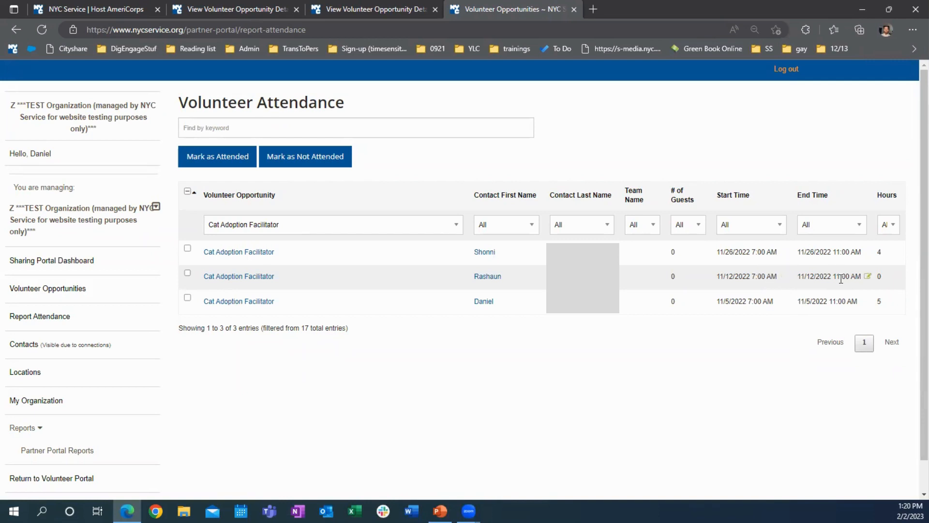
- Set the 11/12/2022 Cat Adoption Facilitator connection's start time to 8:00 AM and its hours to 2, and save the changes
click(761, 280)
click(755, 278)
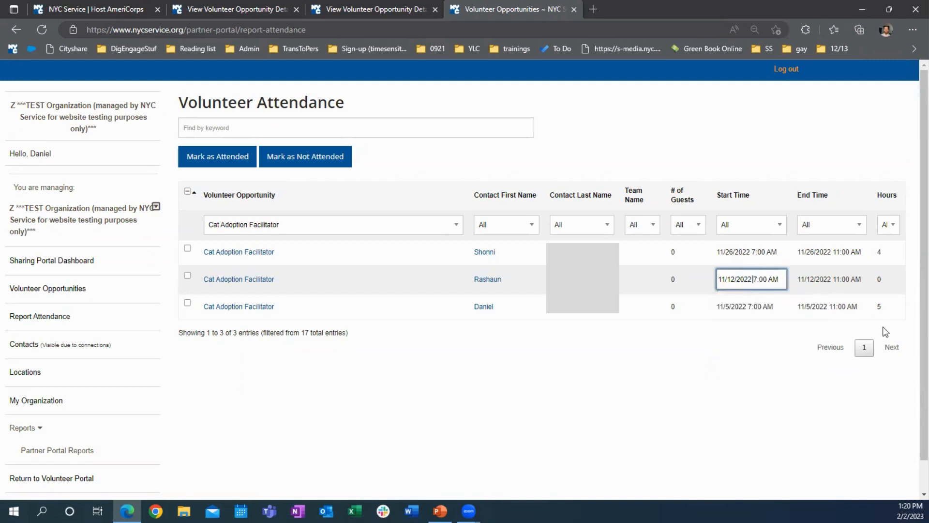
key(Delete)
text(8)
click(881, 280)
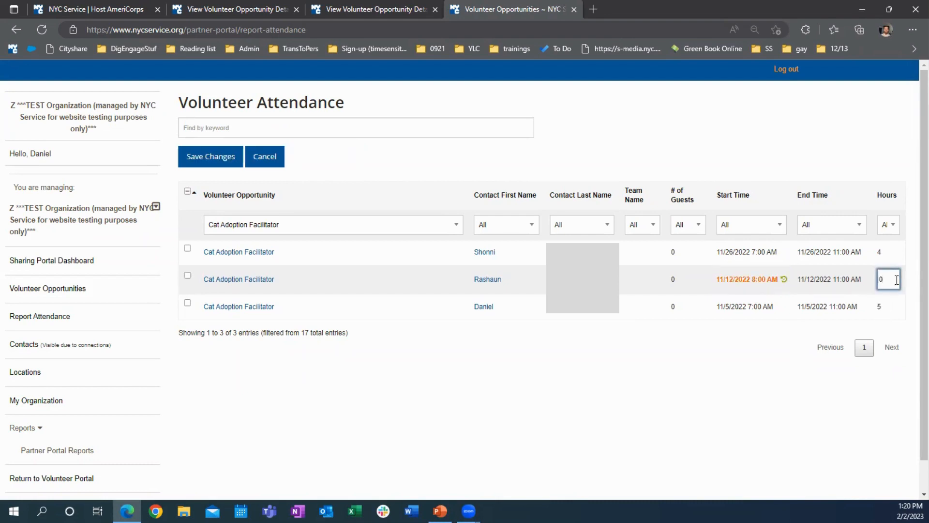
key(BackSpace)
text(2)
click(213, 157)
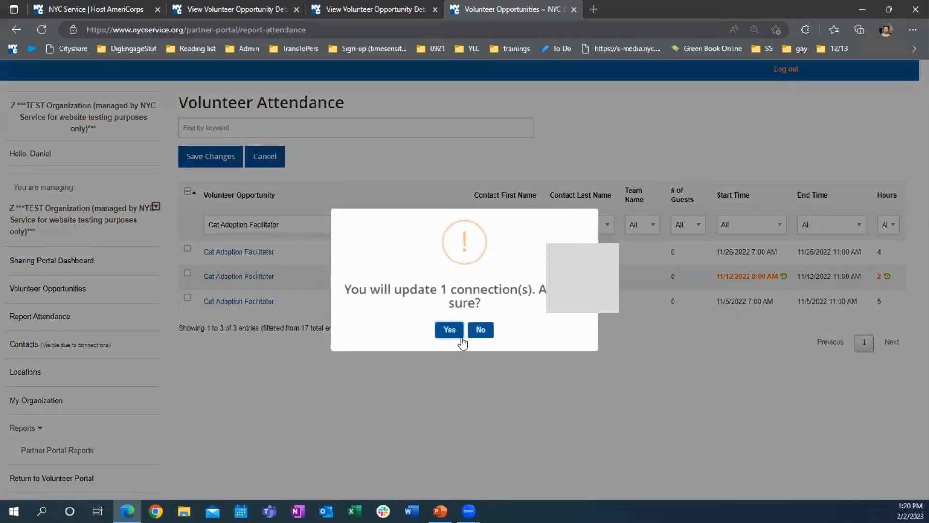
click(446, 327)
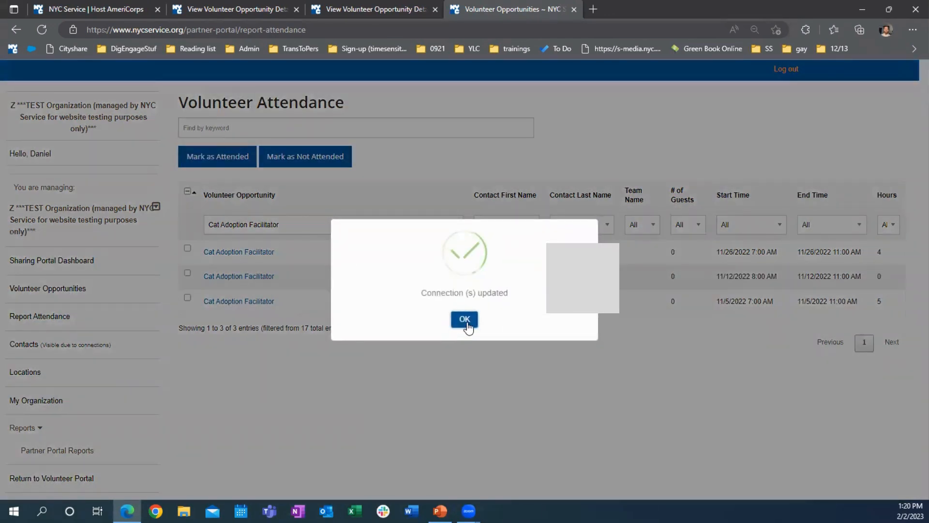
click(467, 324)
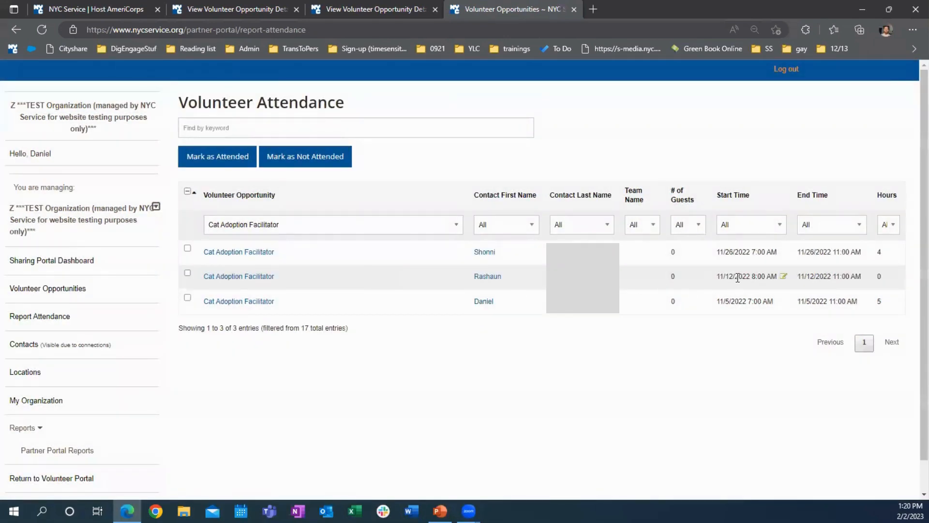
- Enter 2 hours again for the 11/12/2022 Cat Adoption Facilitator connection and save the update
click(880, 278)
text(2)
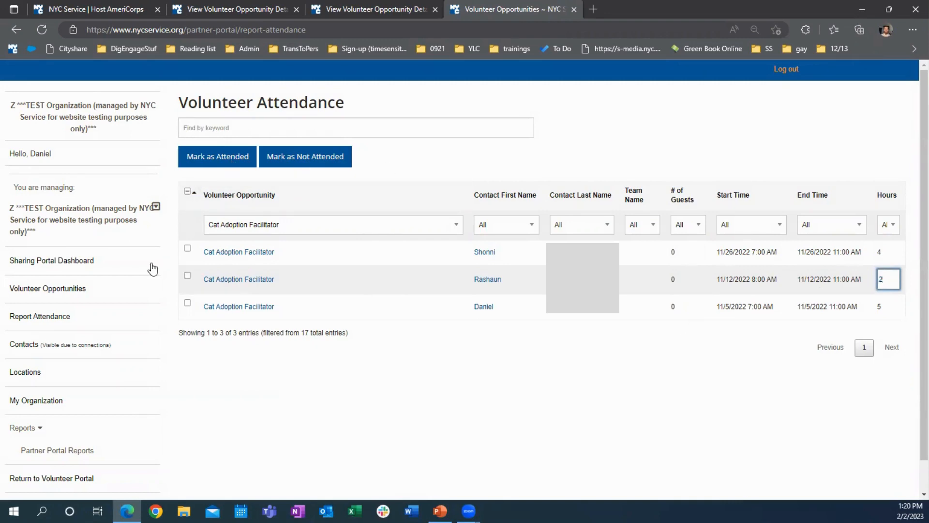
click(187, 276)
click(213, 159)
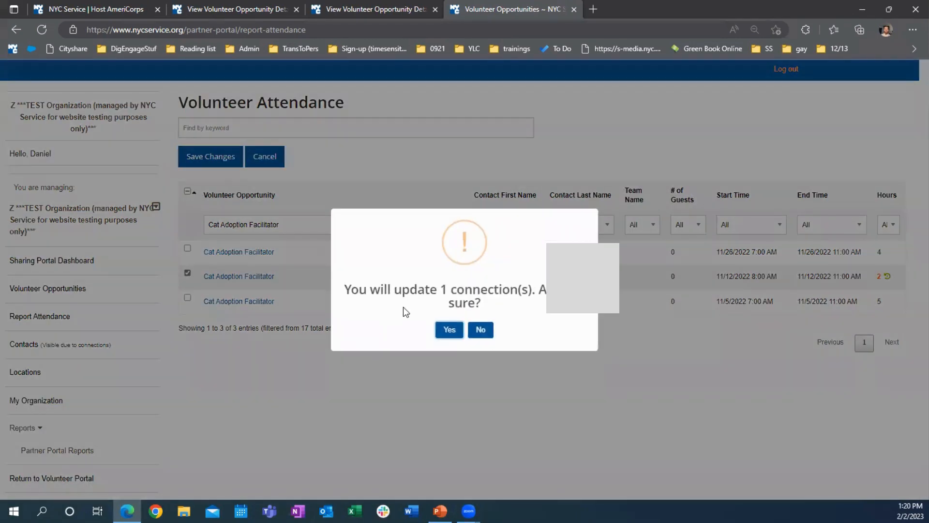
click(448, 330)
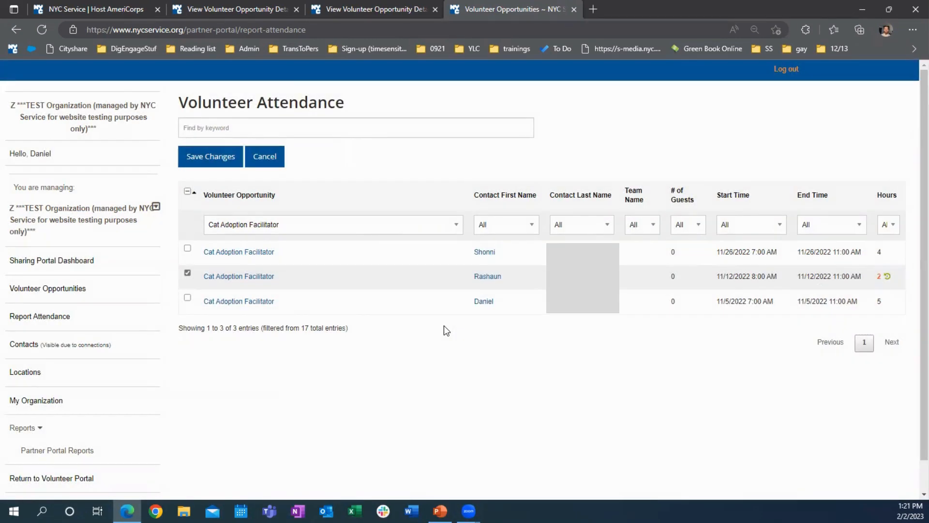
click(216, 162)
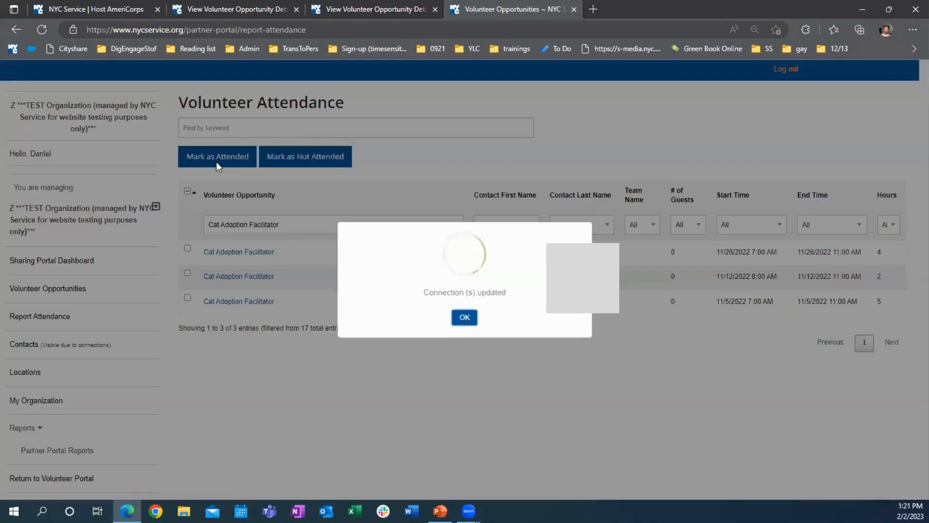
click(469, 320)
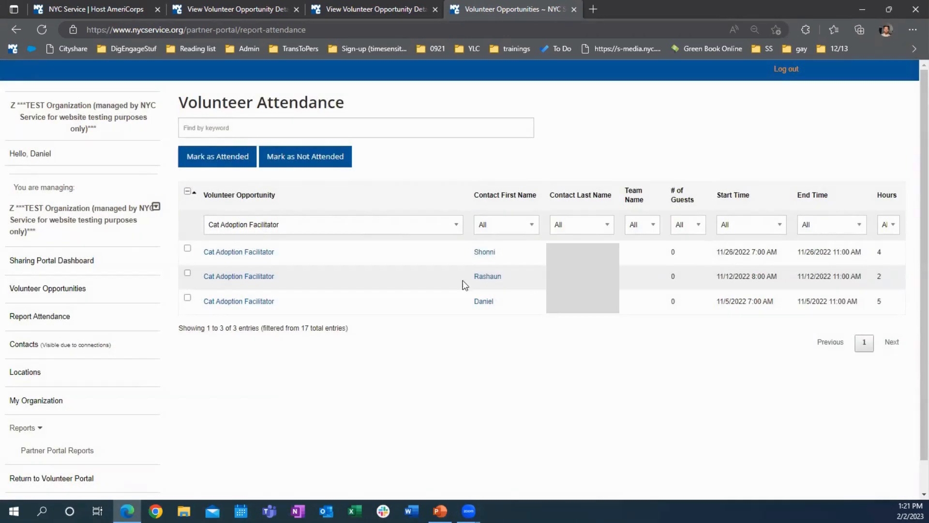
- Mark the 11/12/2022 Cat Adoption Facilitator connection as attended
click(188, 274)
click(230, 159)
click(449, 330)
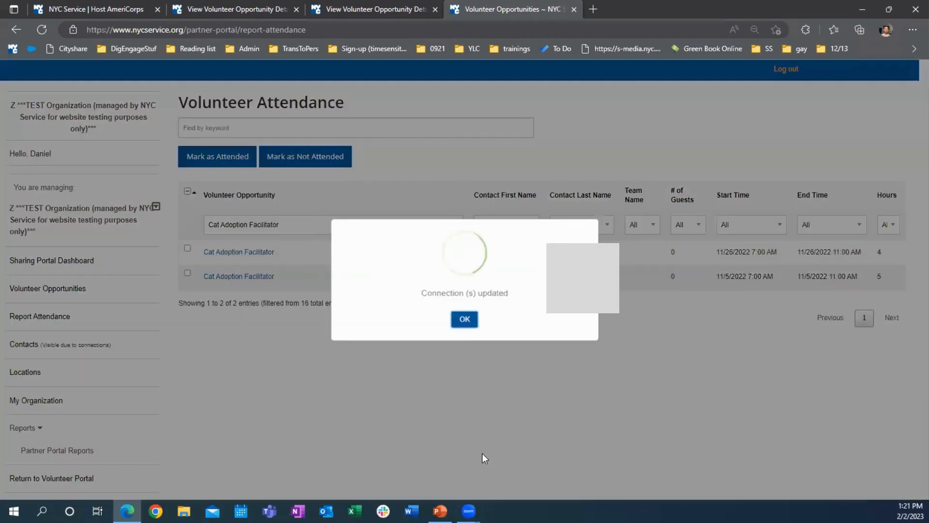
click(473, 319)
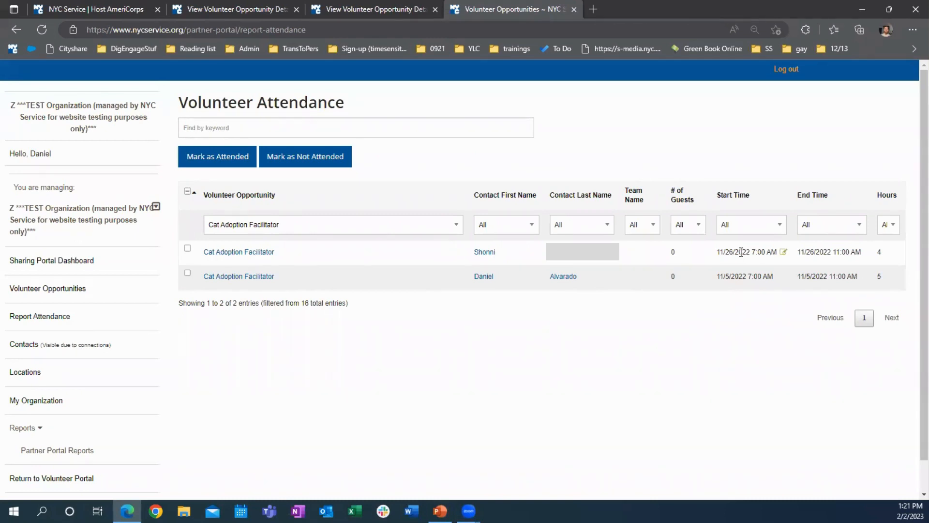
- Re-enter 4 as the hours for the 11/26/2022 Cat Adoption Facilitator connection and discard the edit without saving
click(883, 252)
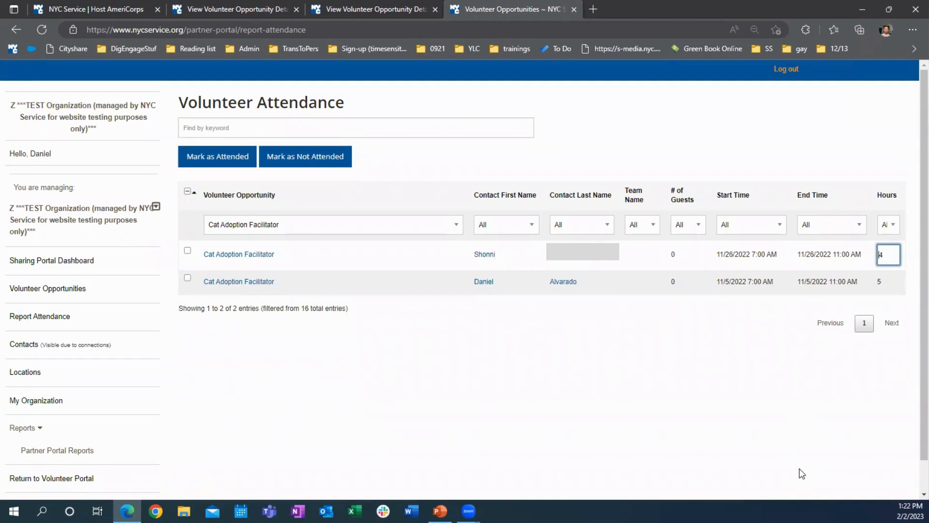
click(688, 428)
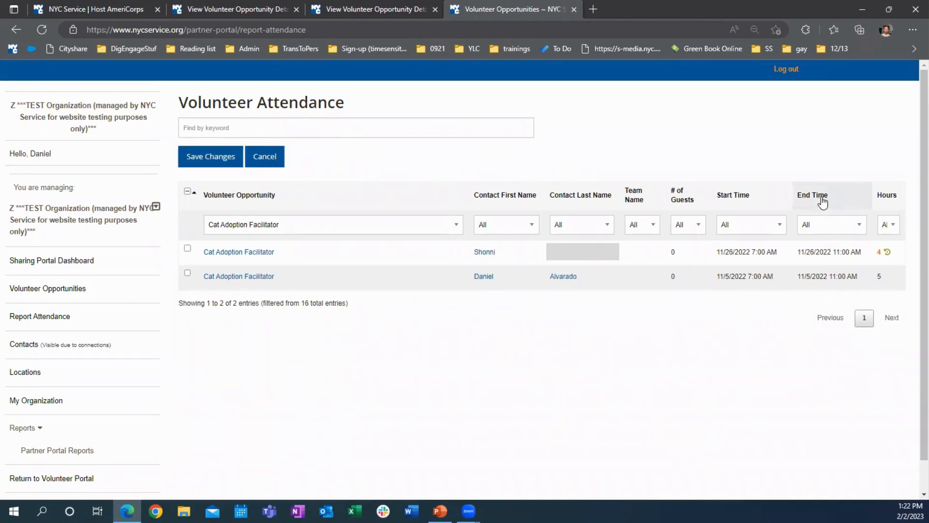
mouse_move(826, 251)
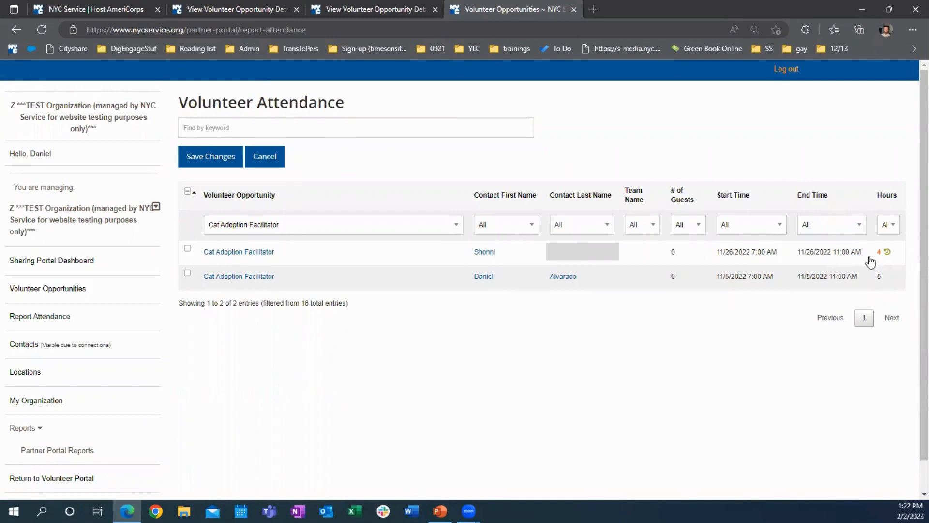
click(879, 250)
text(4)
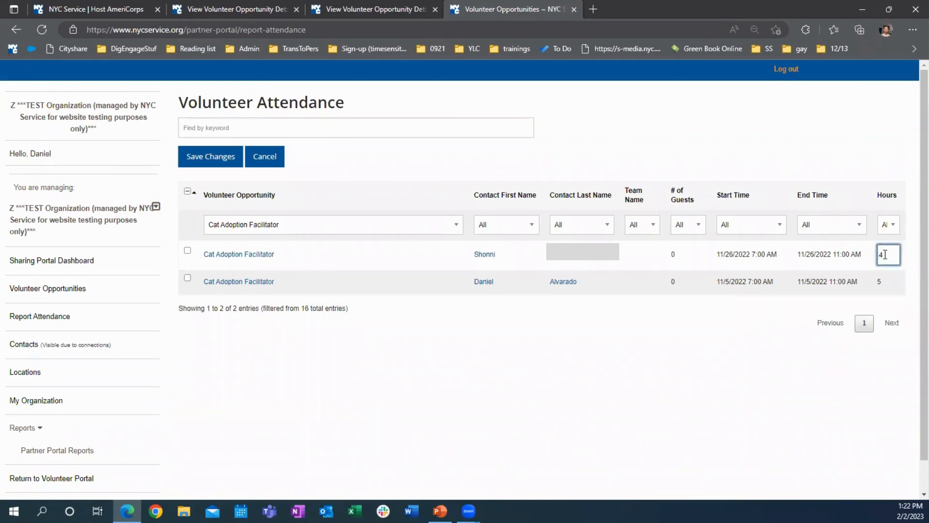
click(844, 255)
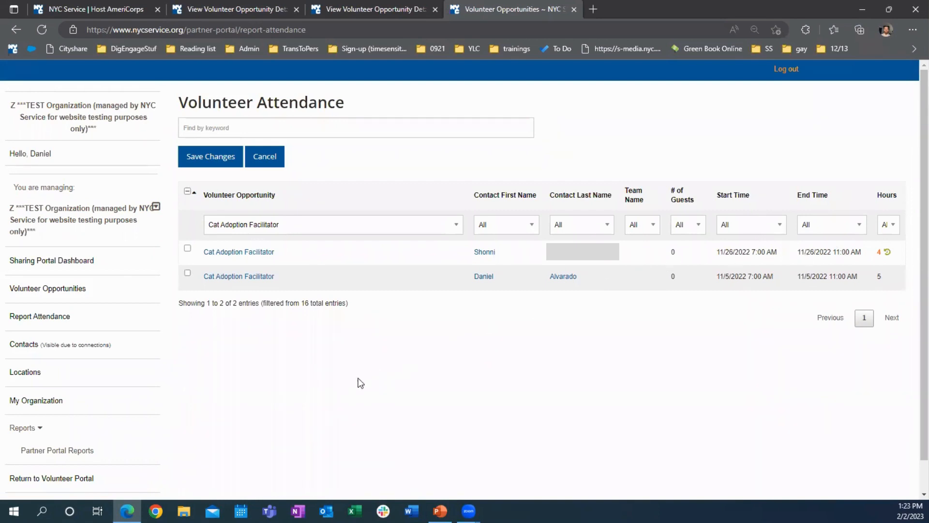
click(265, 157)
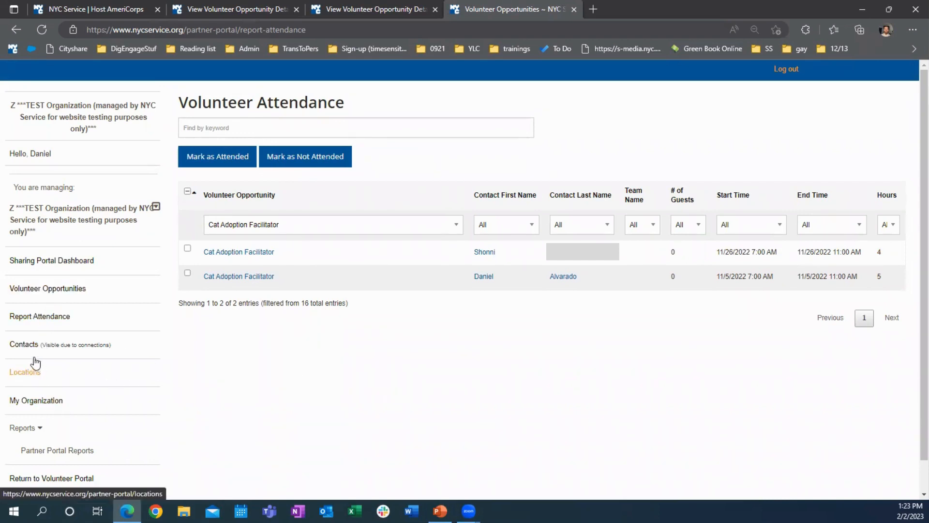
- Open the Contacts list and examine the sixth contact's details and connections
click(28, 344)
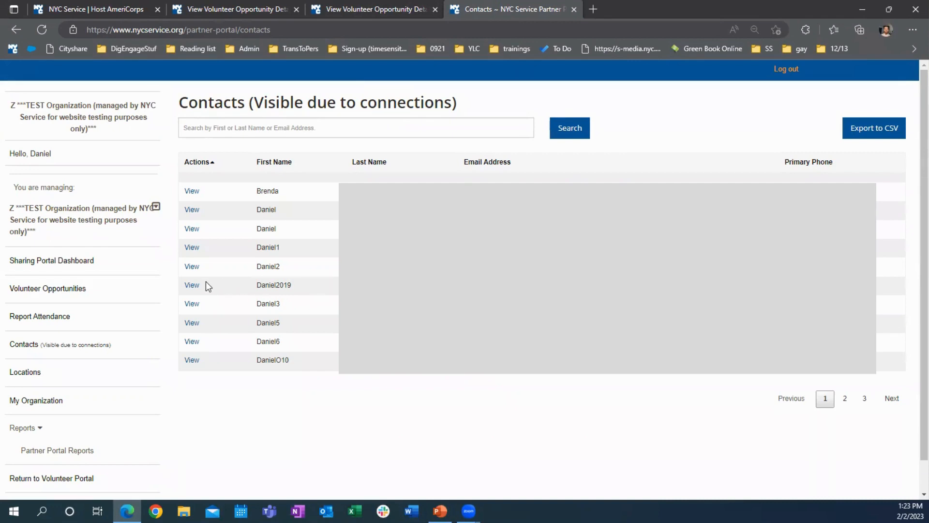
click(192, 285)
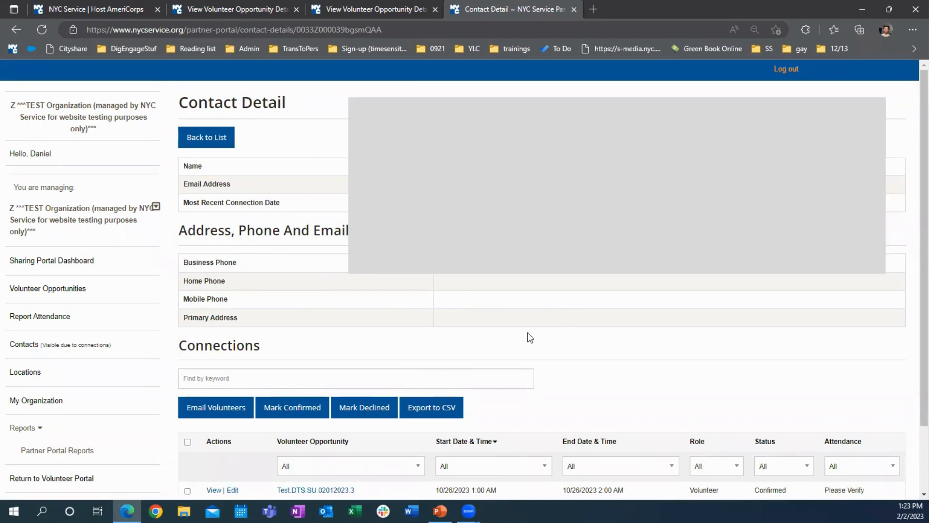
scroll(526, 334, down, 2)
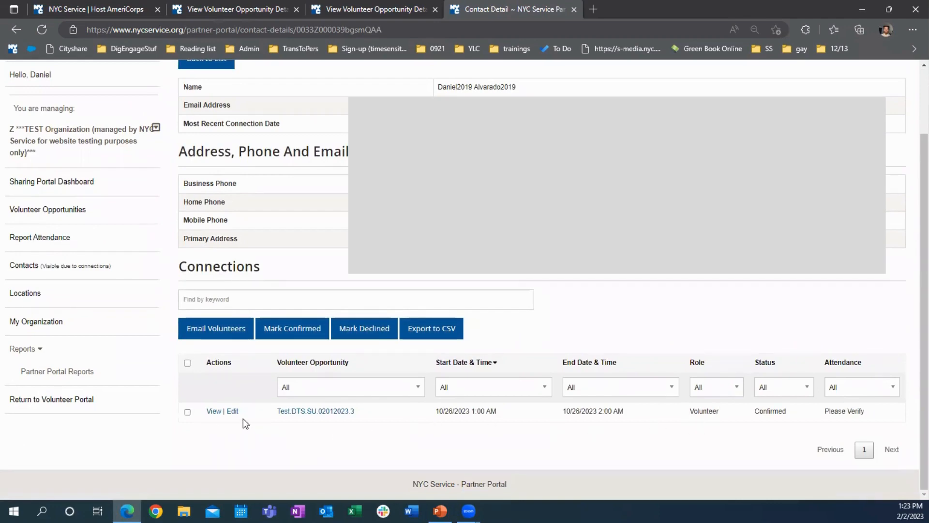
scroll(313, 401, up, 1)
scroll(312, 401, down, 1)
scroll(423, 433, up, 2)
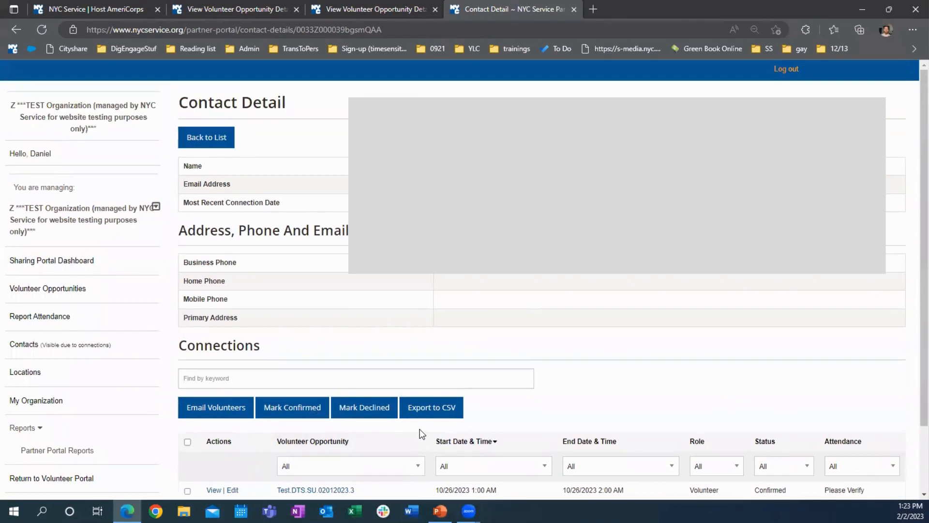
- Return to the contacts list and look over the fourth contact's details
click(201, 144)
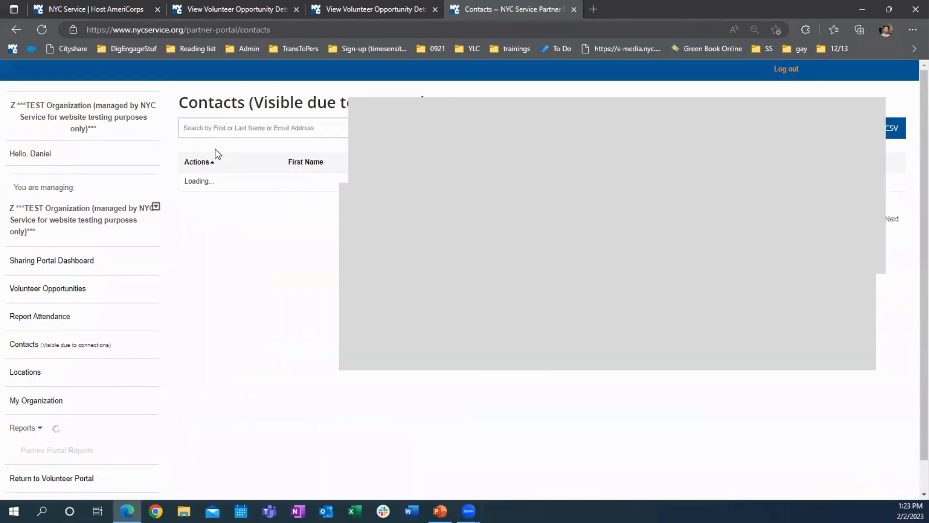
click(192, 248)
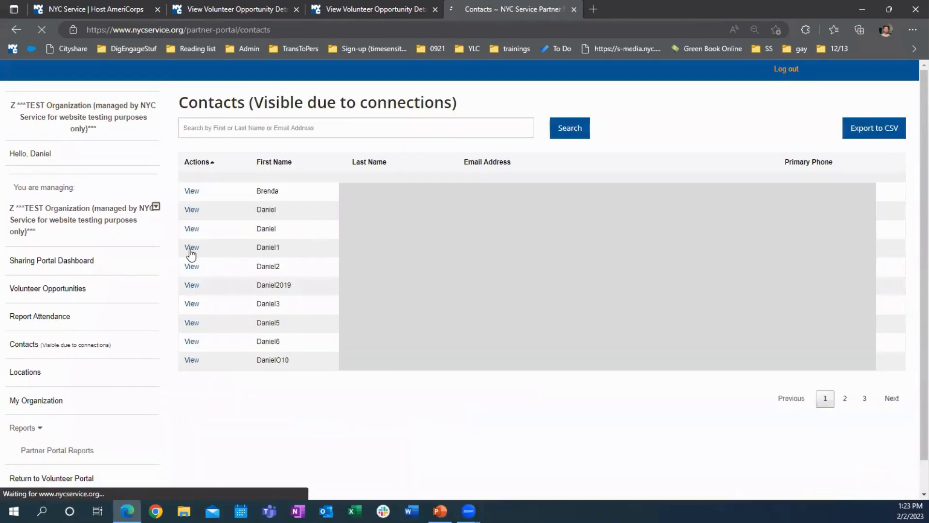
scroll(420, 354, down, 2)
scroll(371, 324, down, 3)
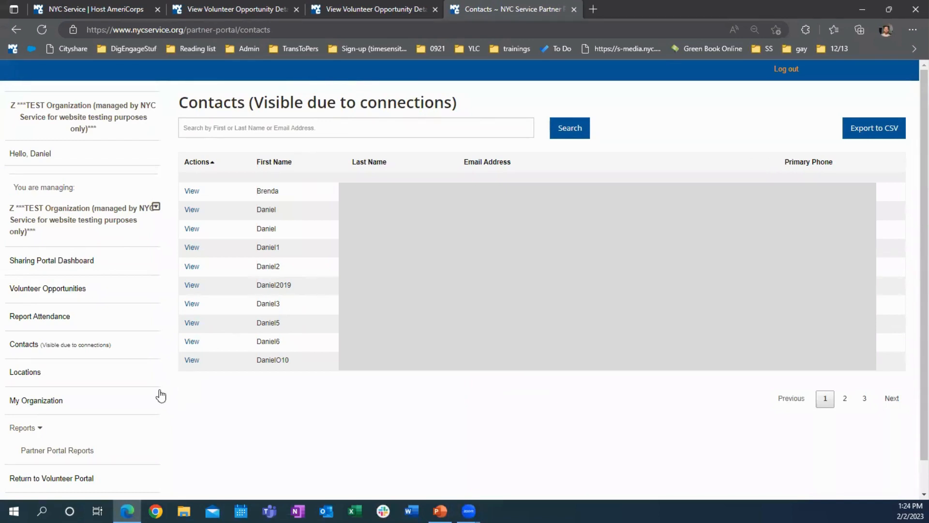
- Open the Locations list, start creating a location and look over its name, address and special directions fields
click(39, 378)
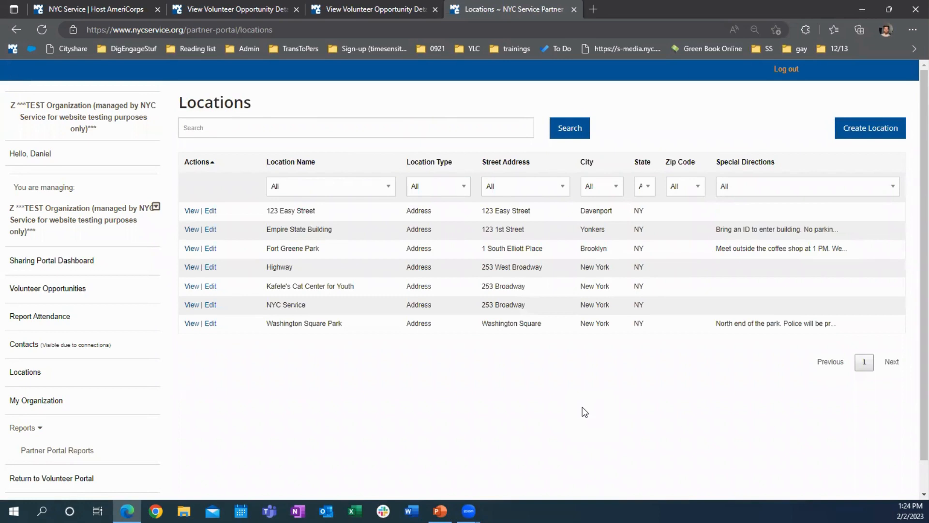
click(851, 133)
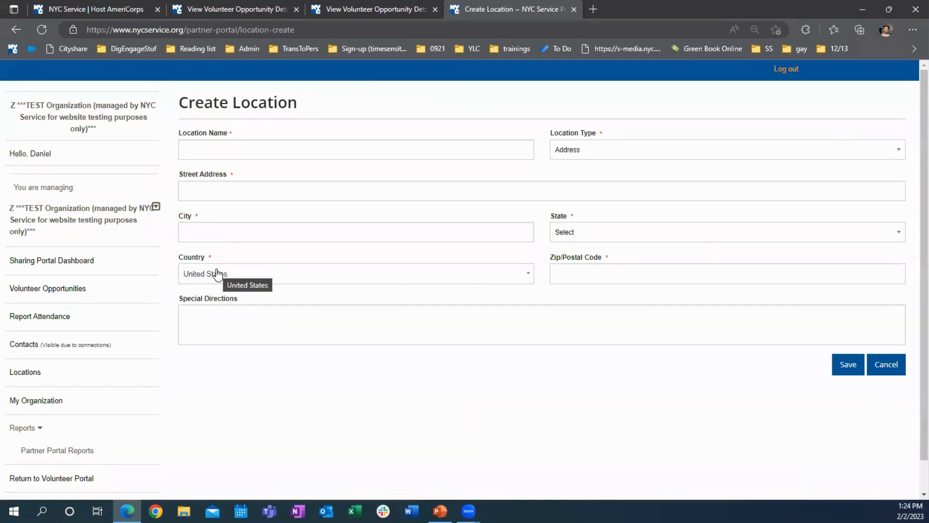
click(256, 147)
click(308, 128)
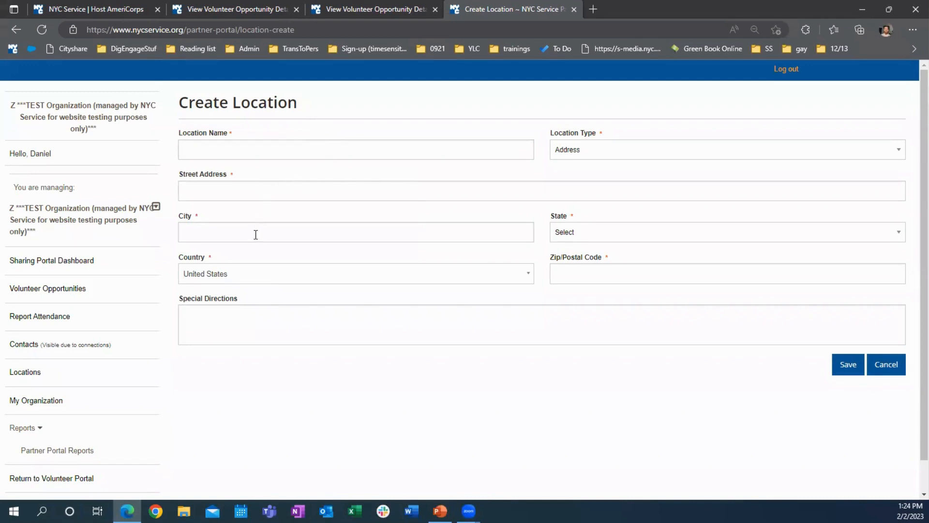
click(394, 325)
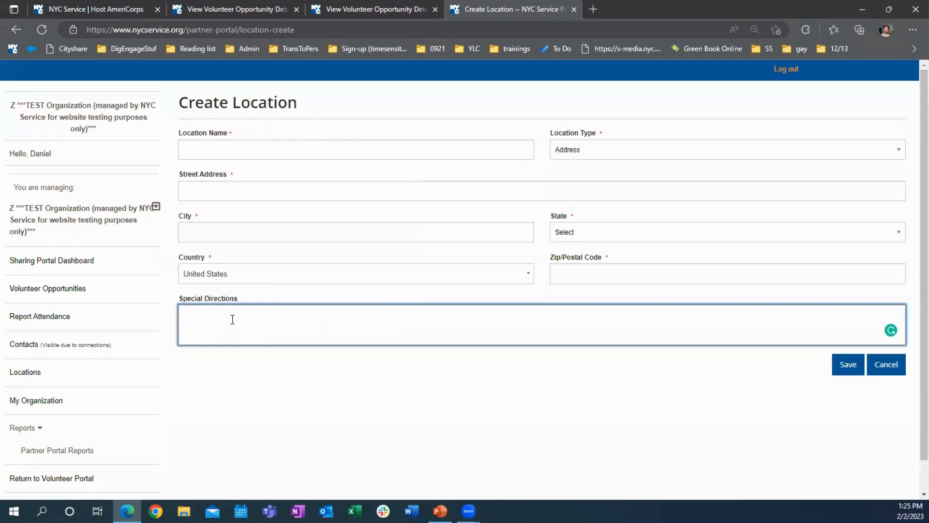
- Try the Virtual location type in the new location form and check the Location Name field
click(600, 154)
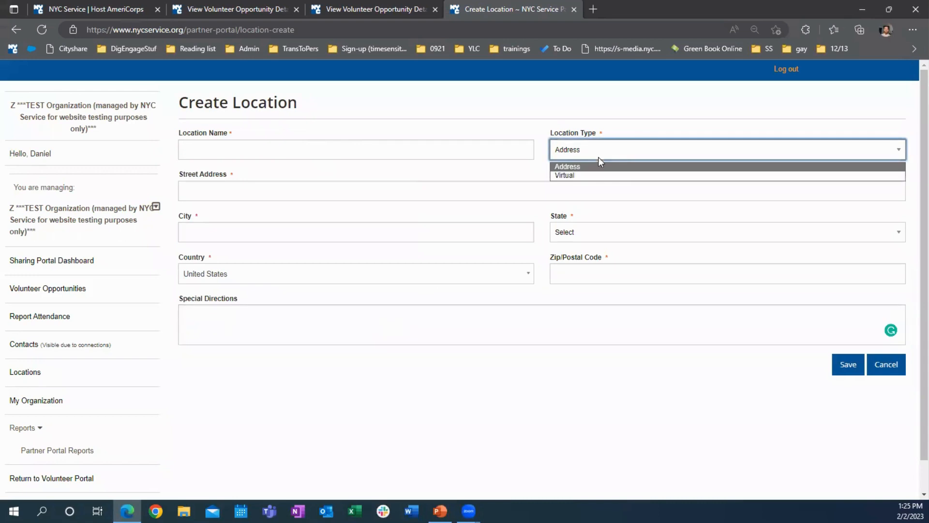
click(583, 175)
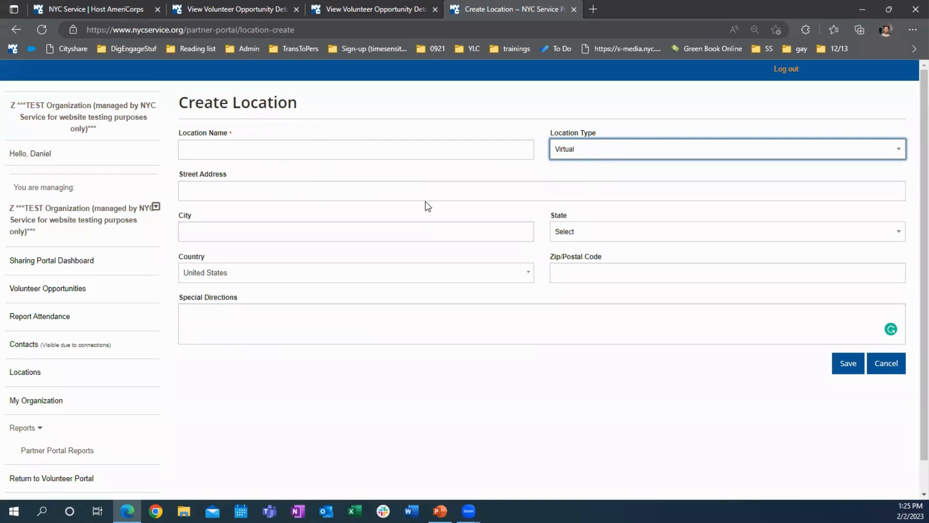
click(291, 150)
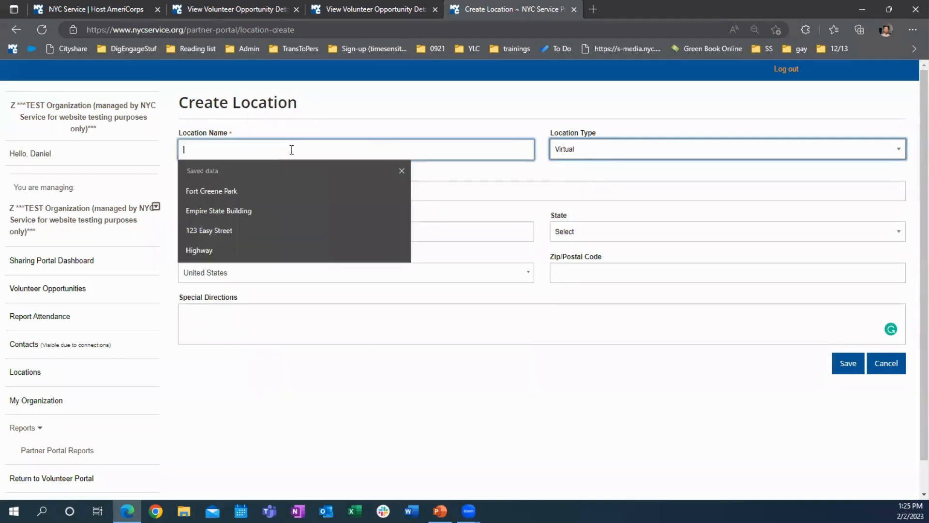
click(326, 128)
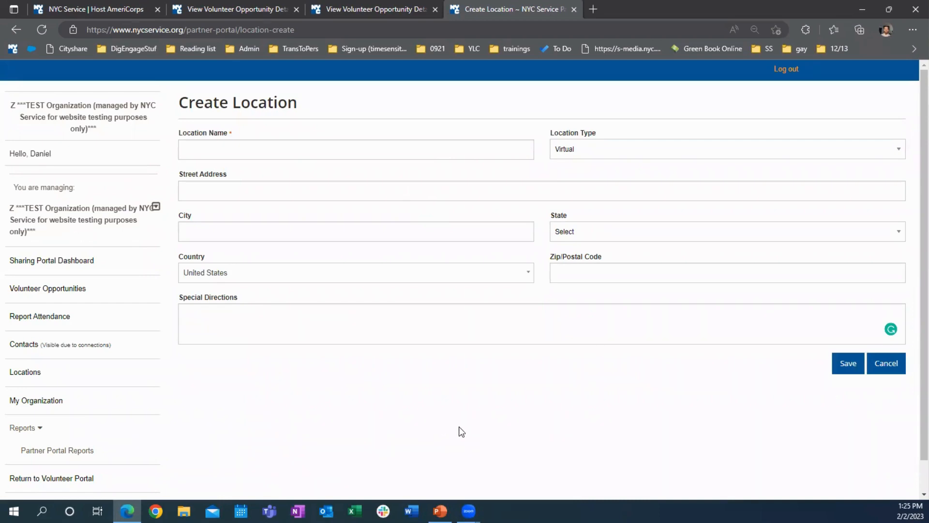
- Return to the locations list, look over the Fort Greene Park location in its edit form and cancel without saving
click(29, 371)
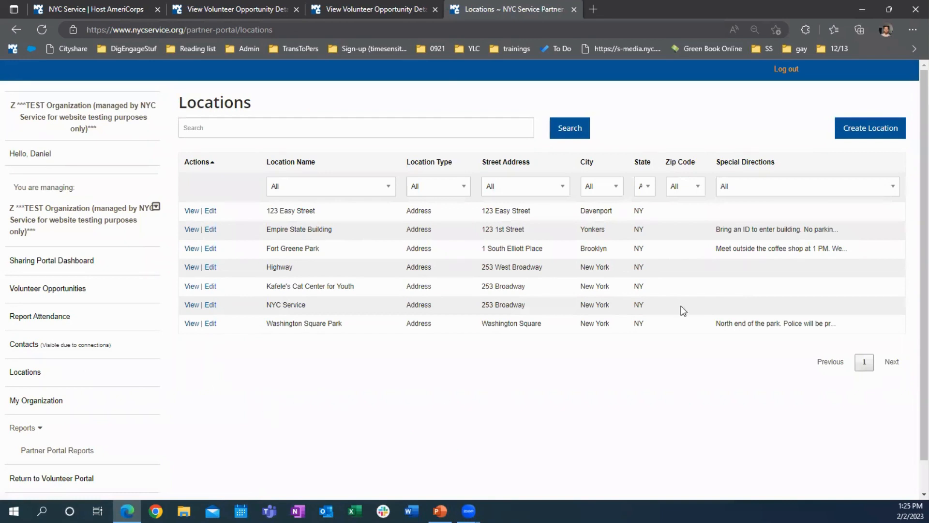
click(210, 250)
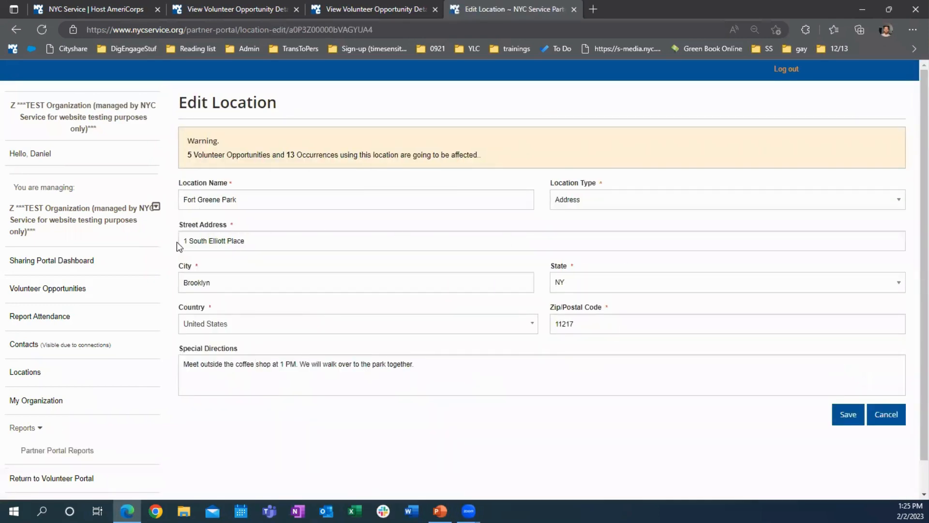
click(875, 416)
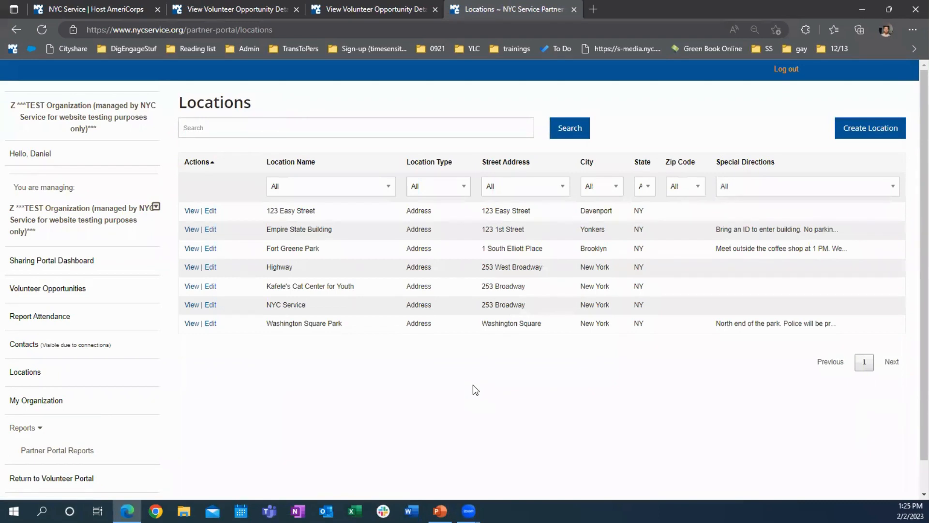
- Open My Organization for editing, examine the organization name, mission statement, logo and contact info fields, and cancel without saving
scroll(217, 368, down, 1)
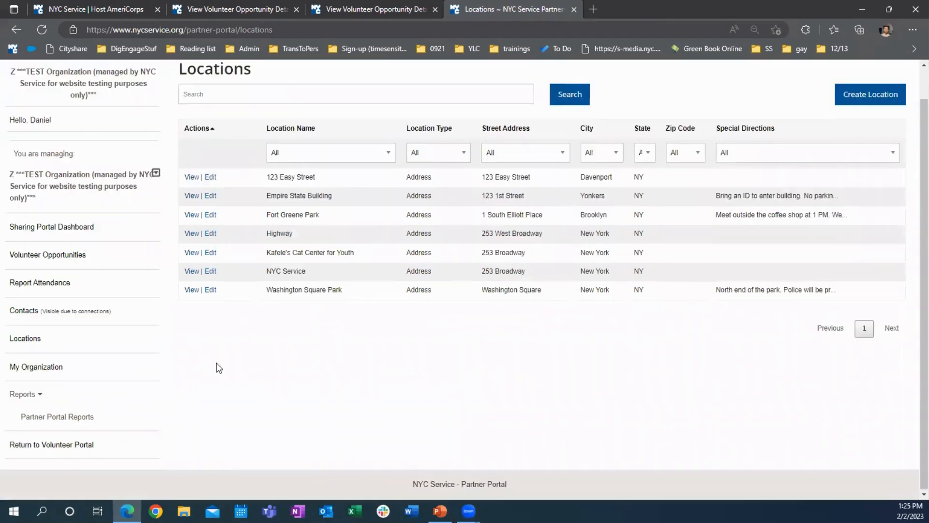
click(50, 372)
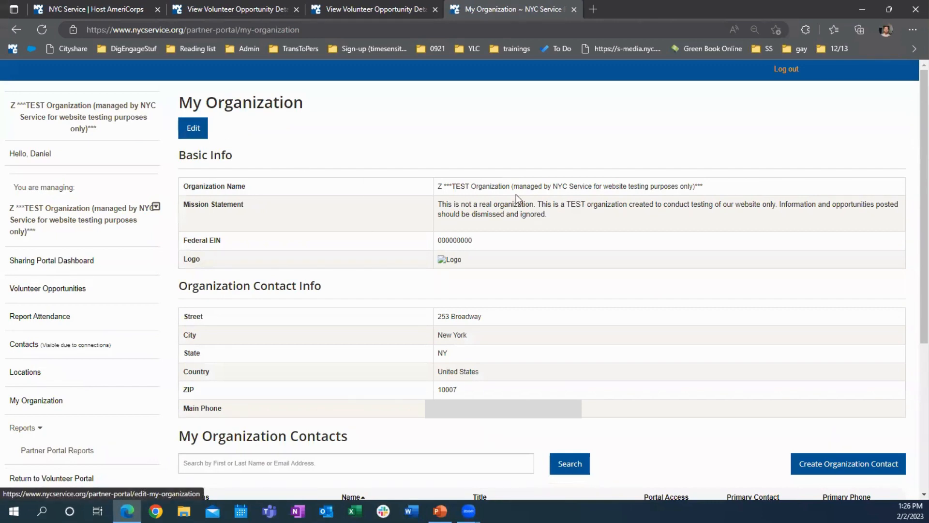
click(201, 135)
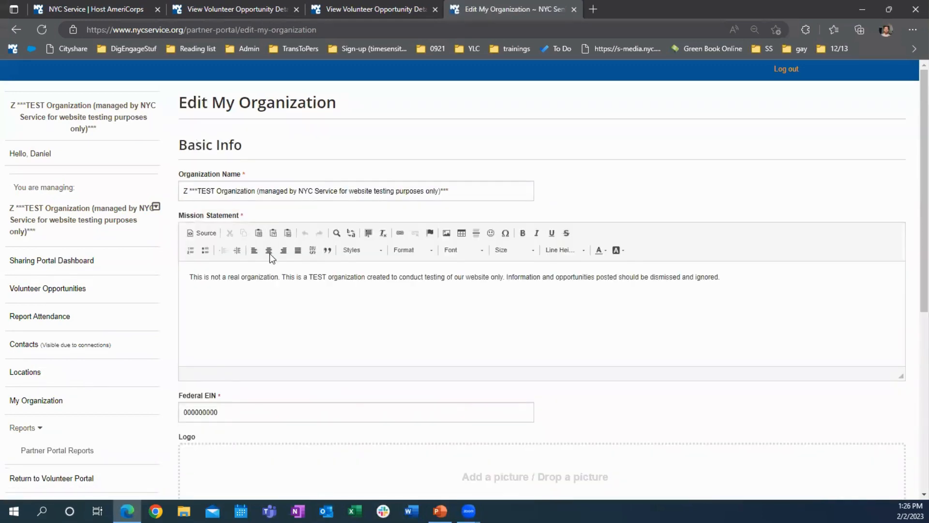
drag(742, 283, 167, 278)
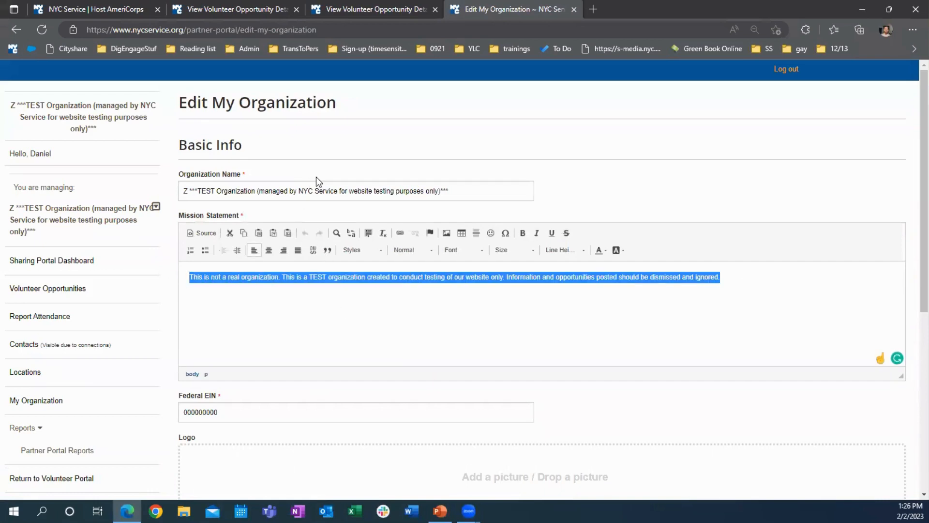
click(458, 192)
triple_click(316, 195)
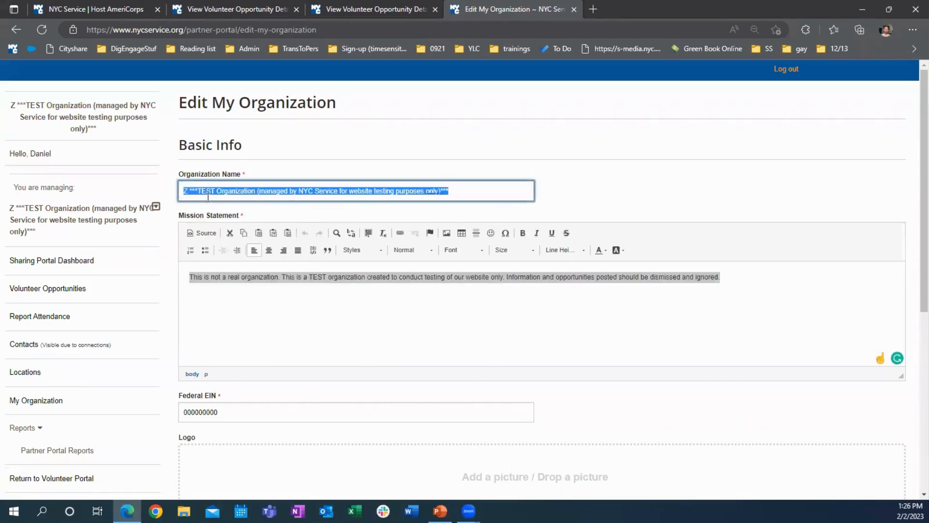
click(593, 199)
scroll(593, 199, down, 4)
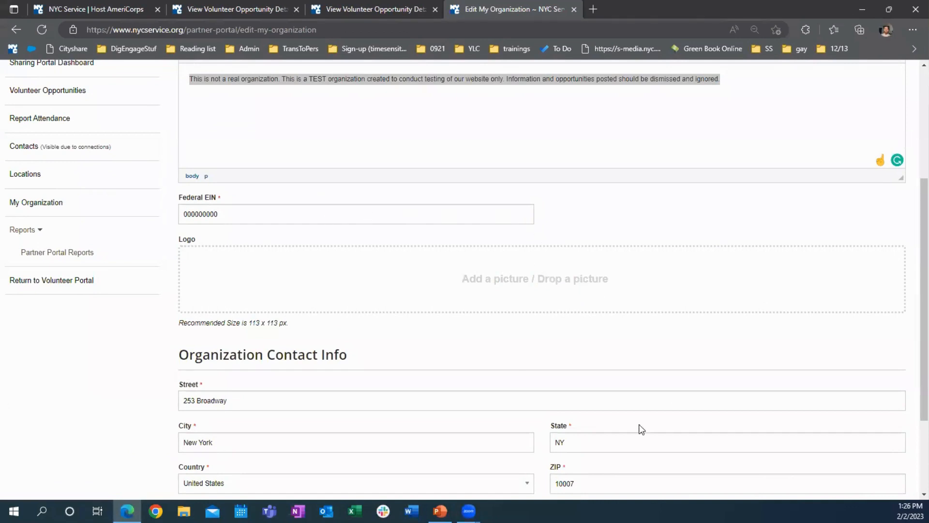
scroll(567, 399, down, 3)
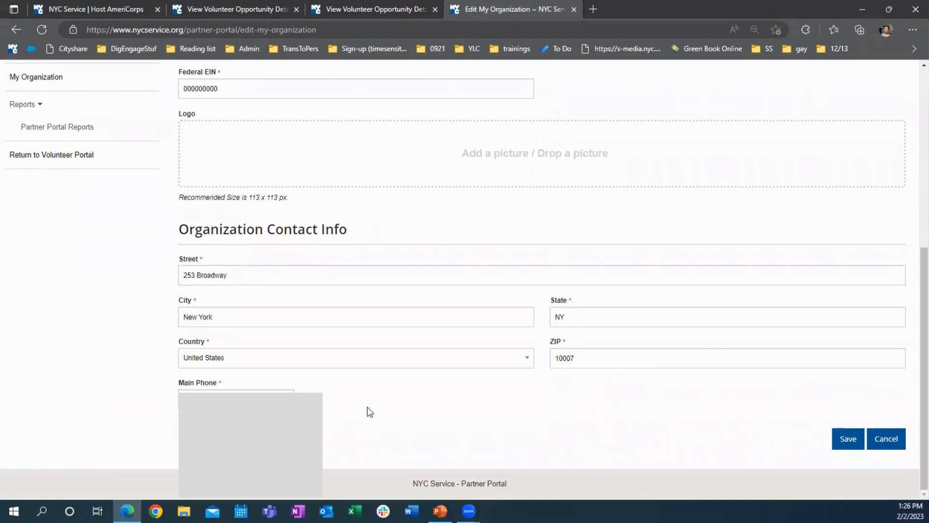
click(885, 443)
- Start a new organization contact and fill in the names, email address, city and home phone from saved form data
scroll(769, 433, down, 4)
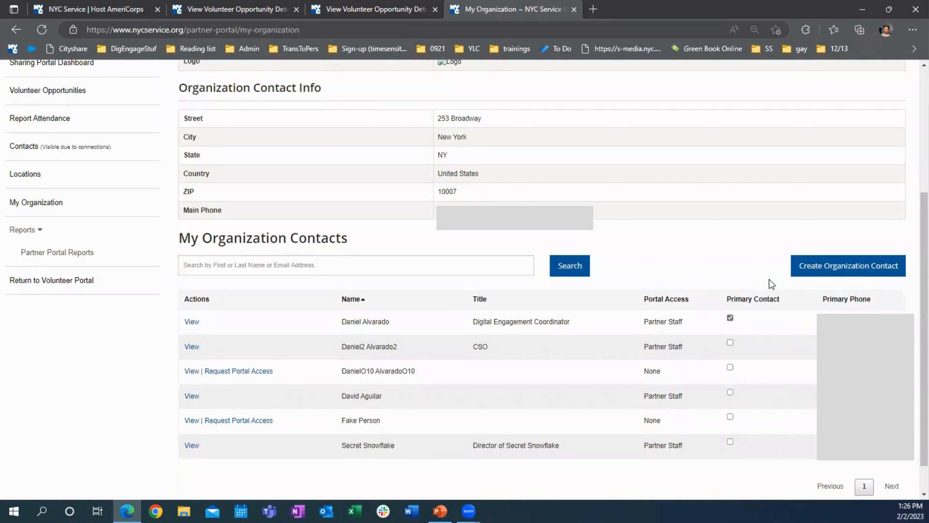
click(850, 269)
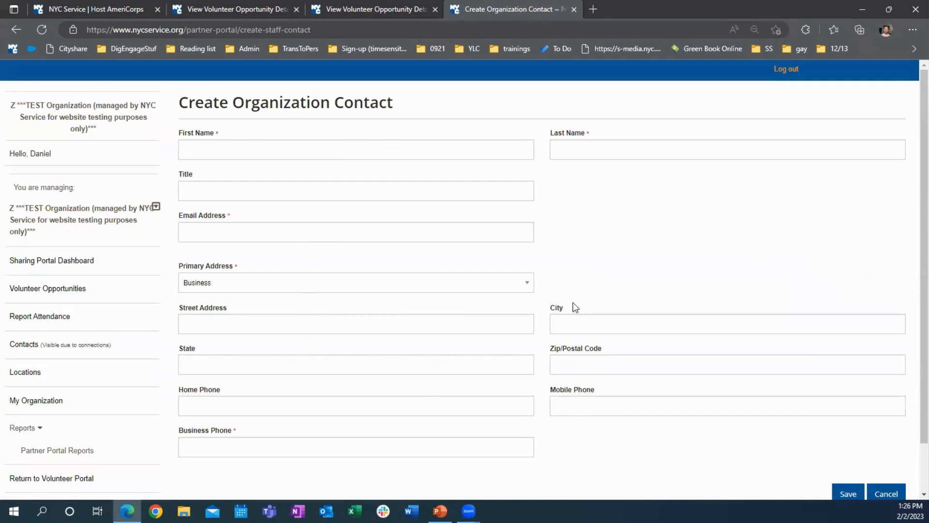
click(298, 224)
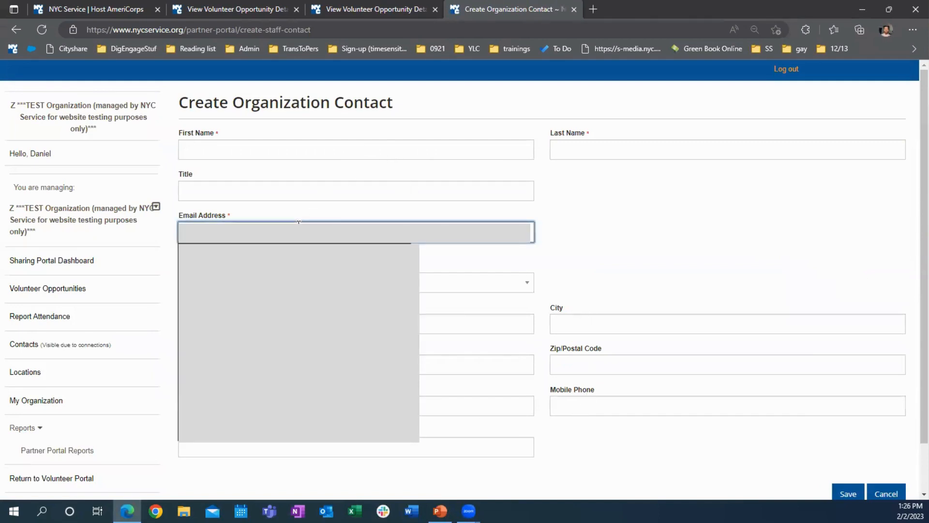
click(200, 266)
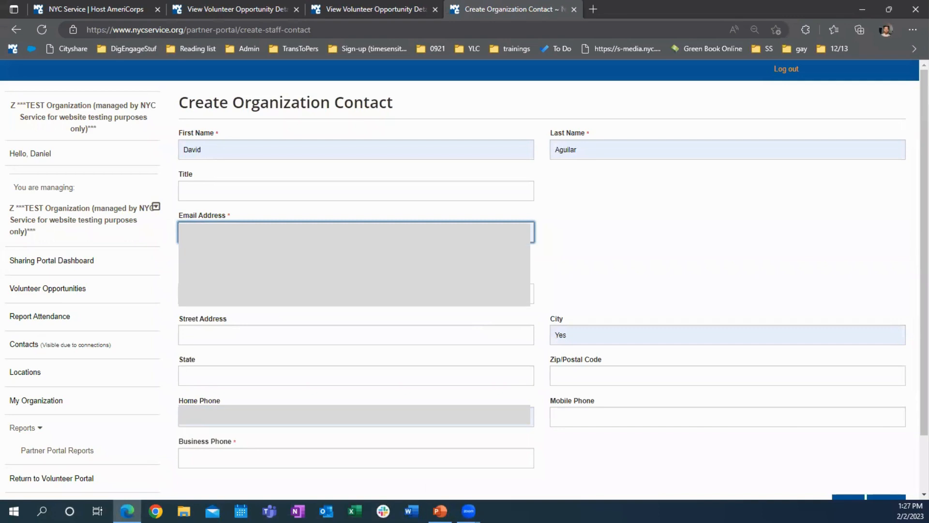
- Change the new organization contact's email address to one that is not already registered
click(238, 232)
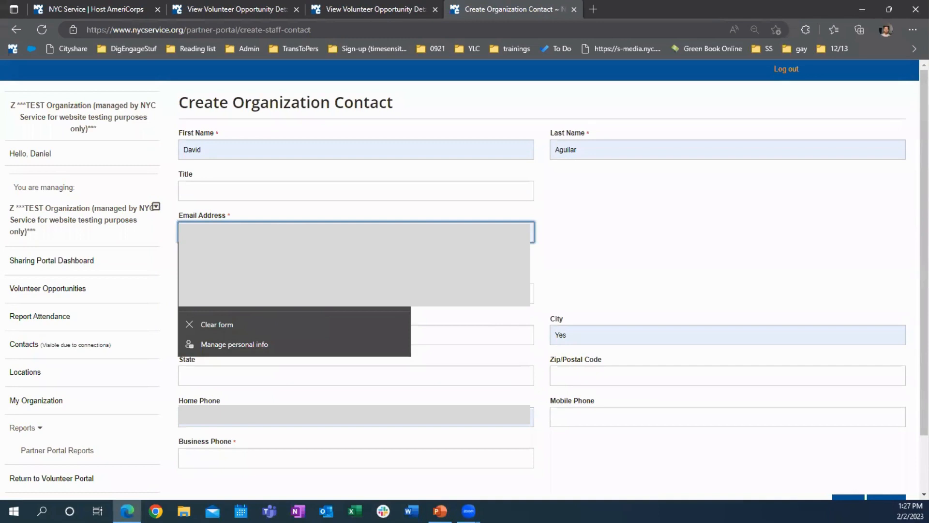
key(BackSpace)
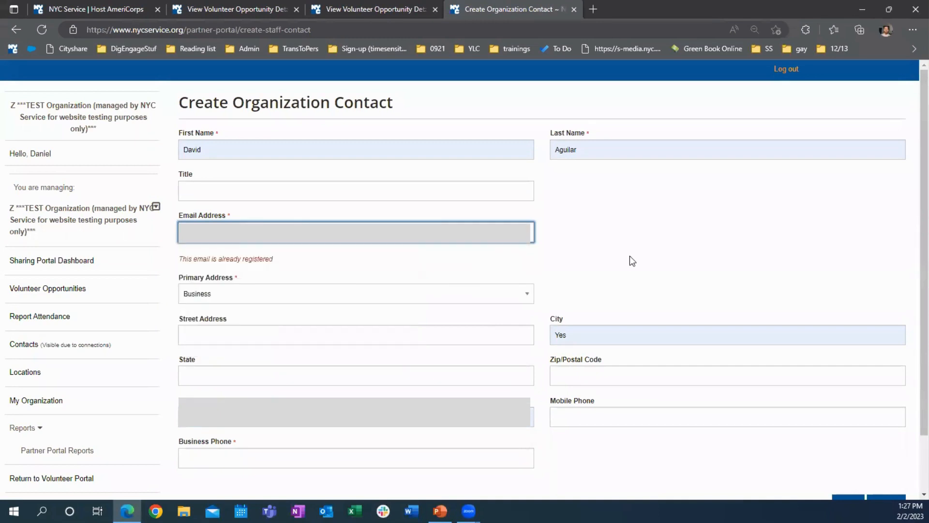
click(631, 261)
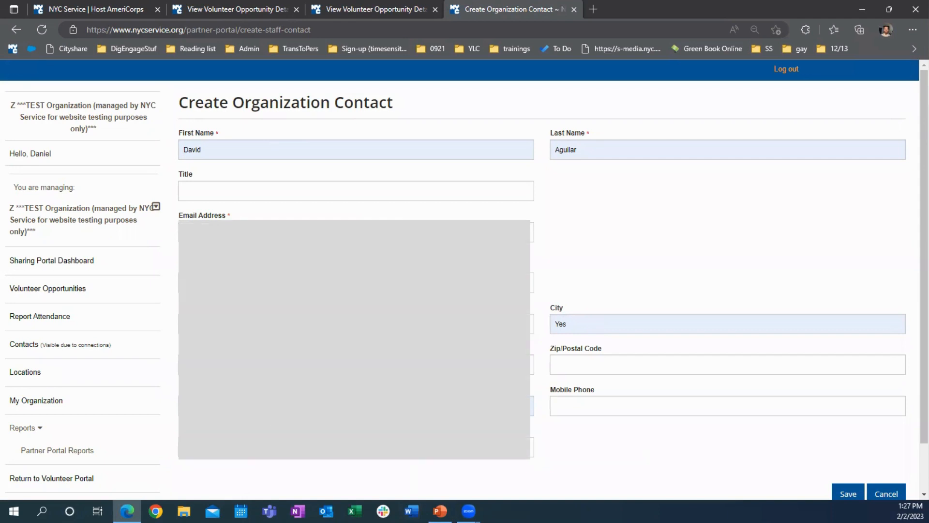
- Fill in the contact's business phone and save the new organization contact
click(532, 406)
click(532, 447)
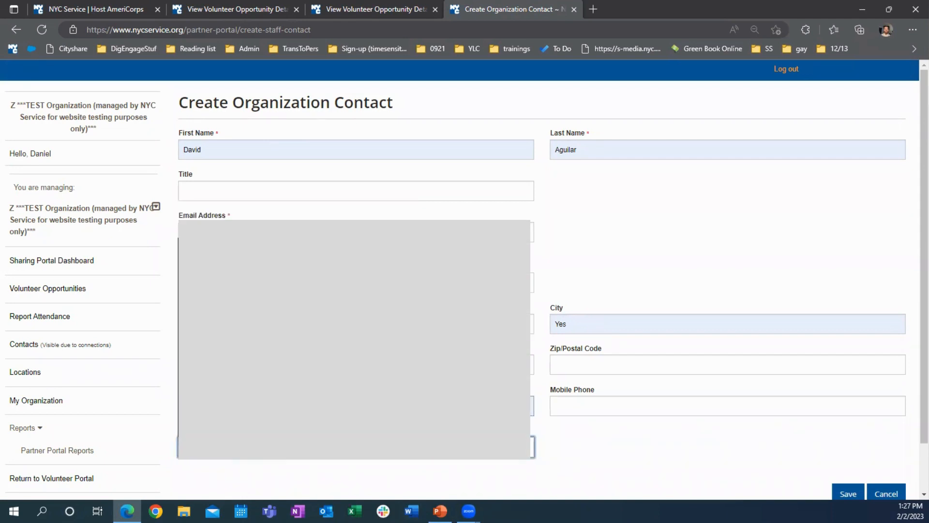
click(635, 454)
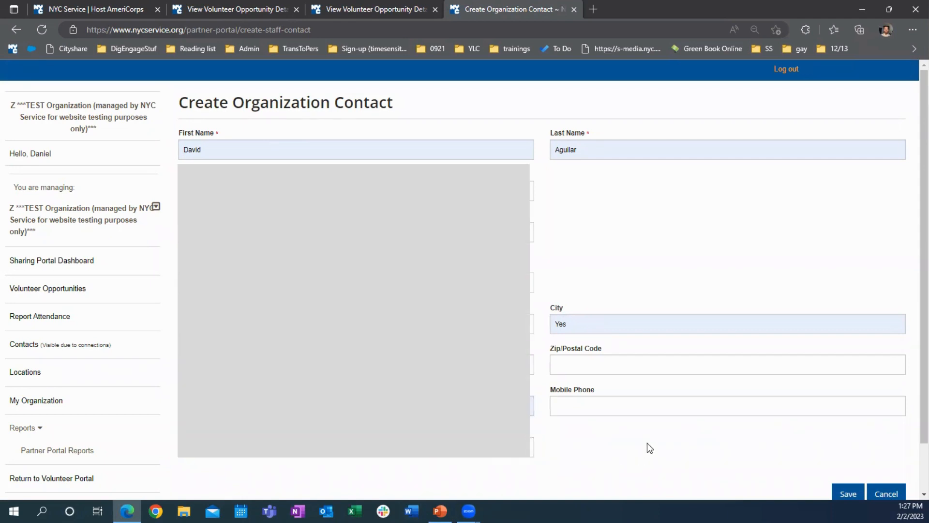
scroll(650, 447, down, 2)
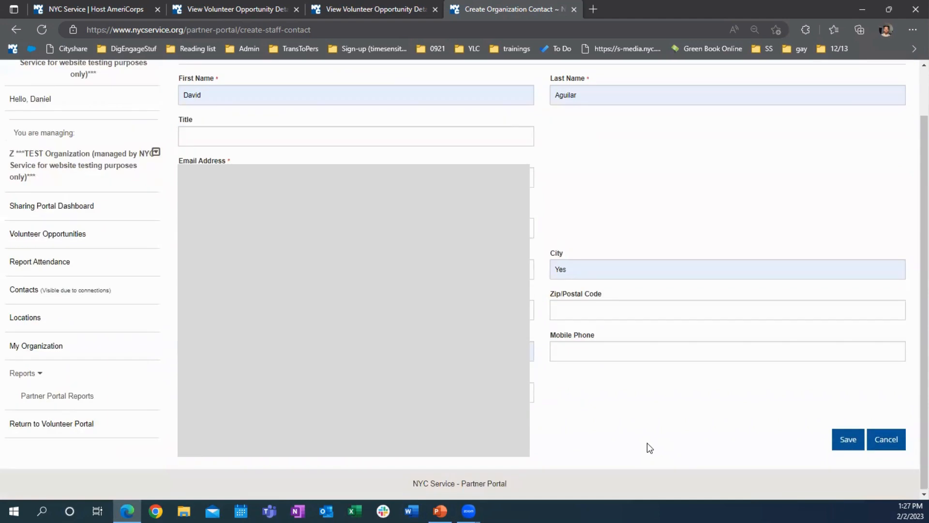
click(854, 440)
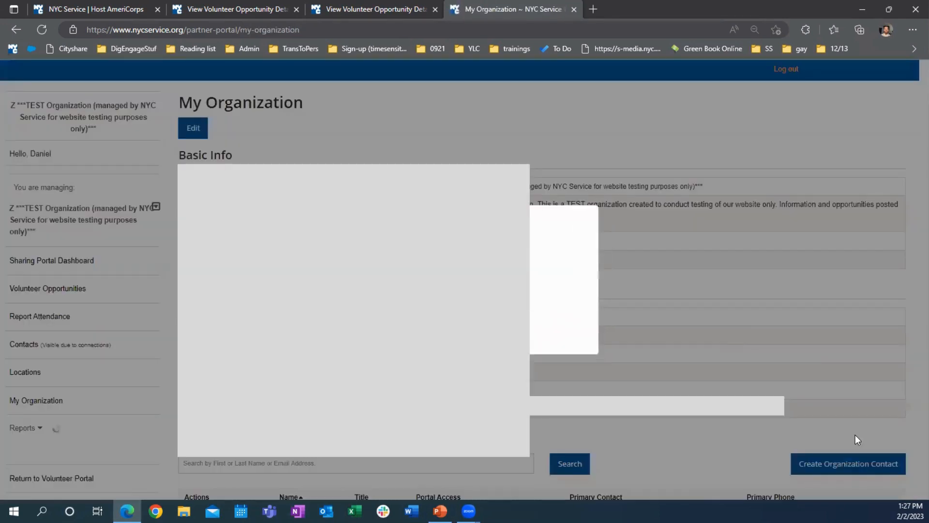
click(465, 333)
- Request portal access for the newly created contact in the My Organization Contacts list
scroll(615, 382, down, 5)
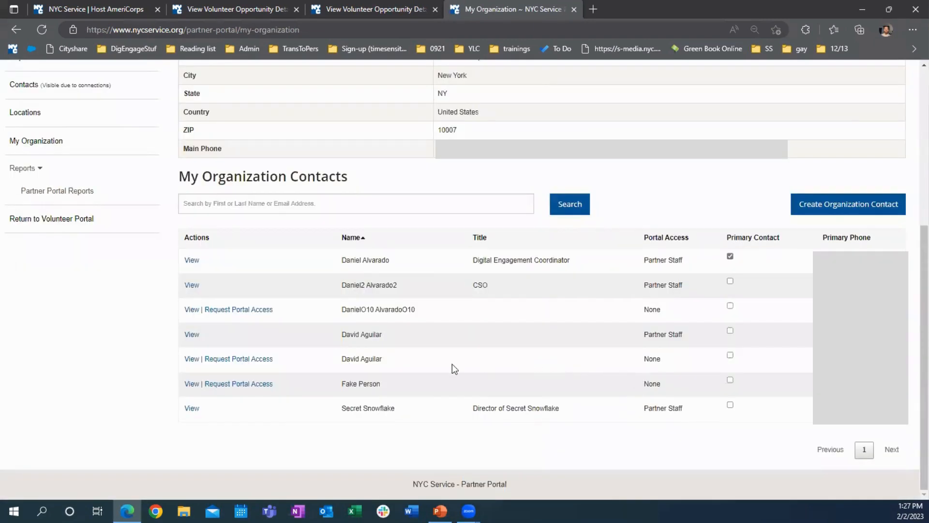
click(227, 359)
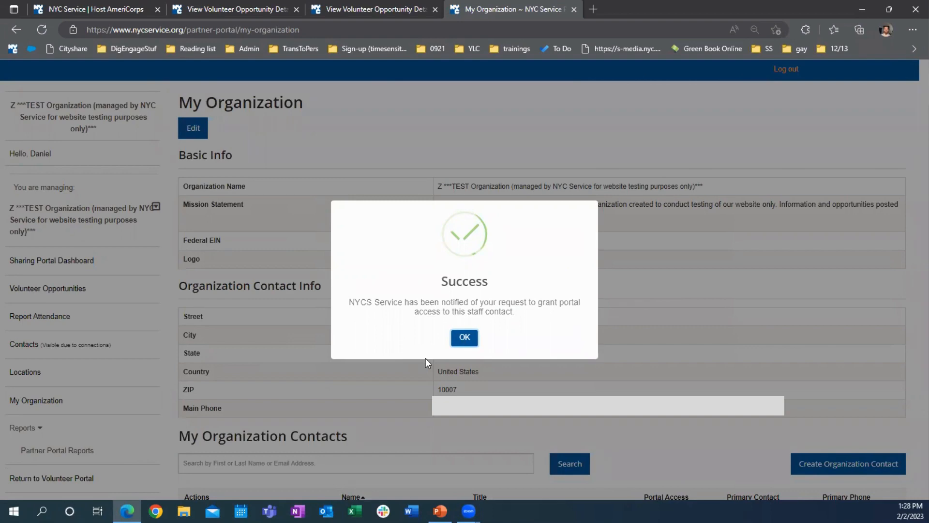
click(470, 341)
scroll(564, 390, down, 5)
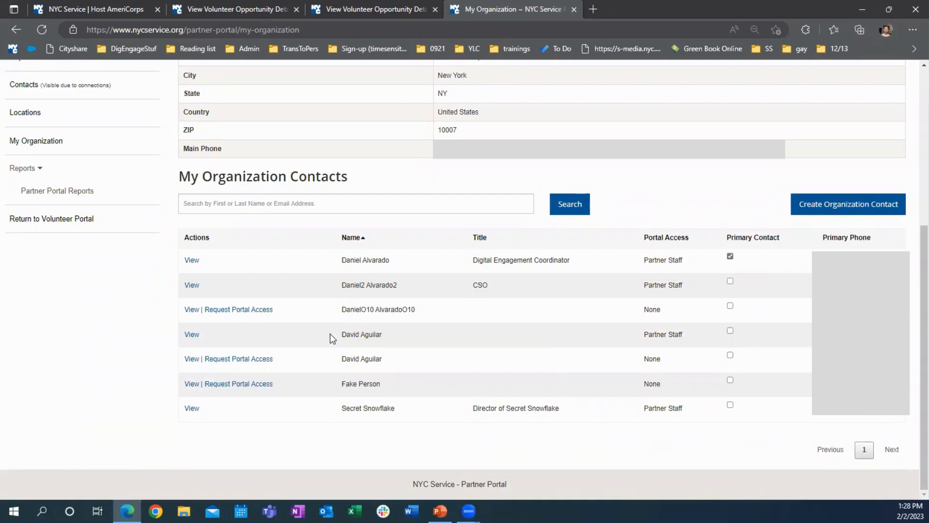
click(233, 360)
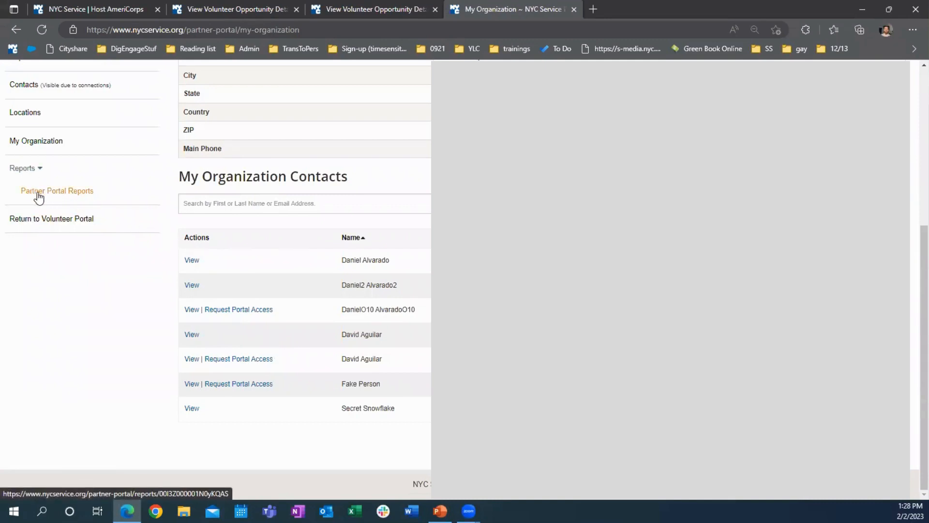
- Open the HOC Volunteer Opportunity Overview report from the Partner Portal Reports and examine it
click(58, 194)
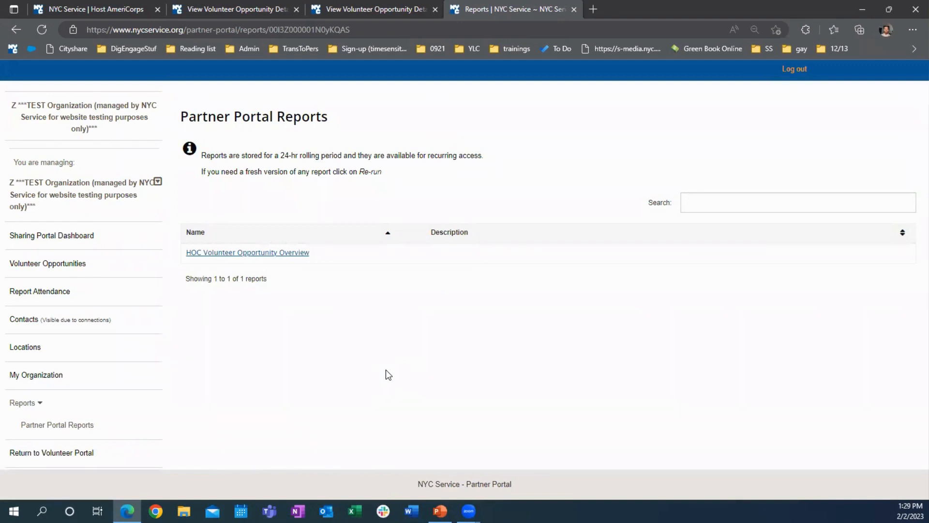
click(248, 253)
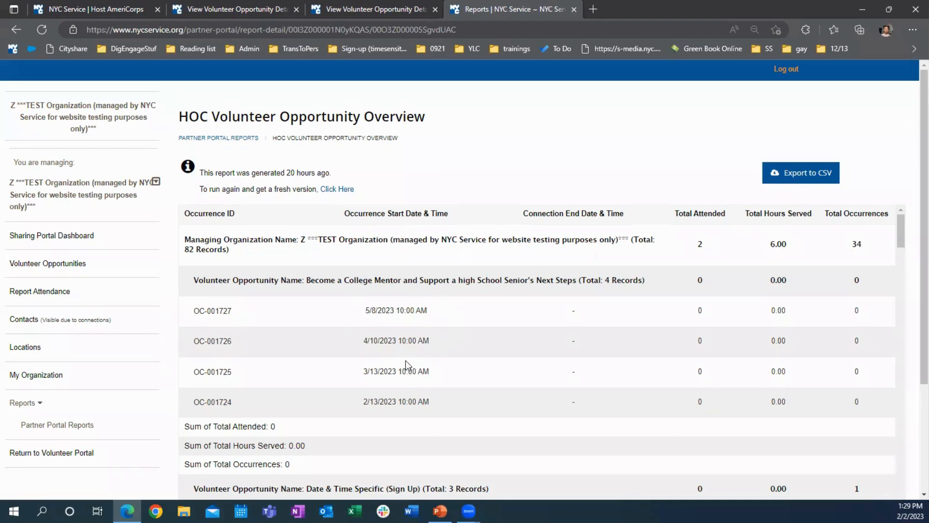
- Look through the occurrence records and per-opportunity totals down the HOC Volunteer Opportunity Overview report
scroll(389, 357, down, 5)
scroll(389, 356, down, 20)
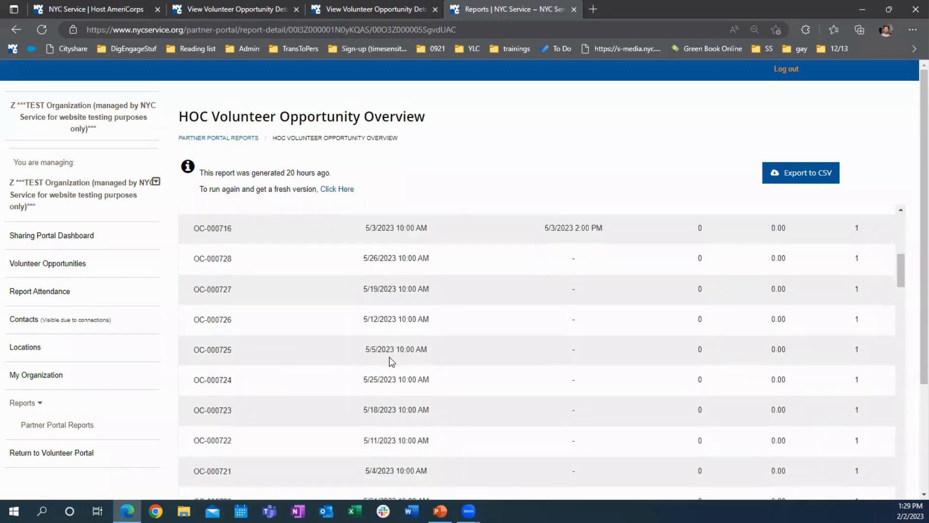
scroll(389, 356, down, 20)
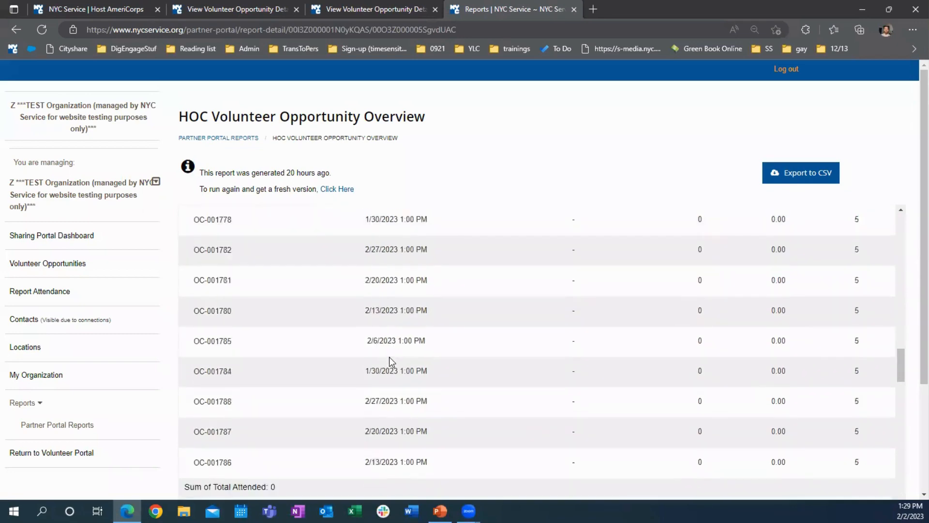
scroll(389, 356, down, 2)
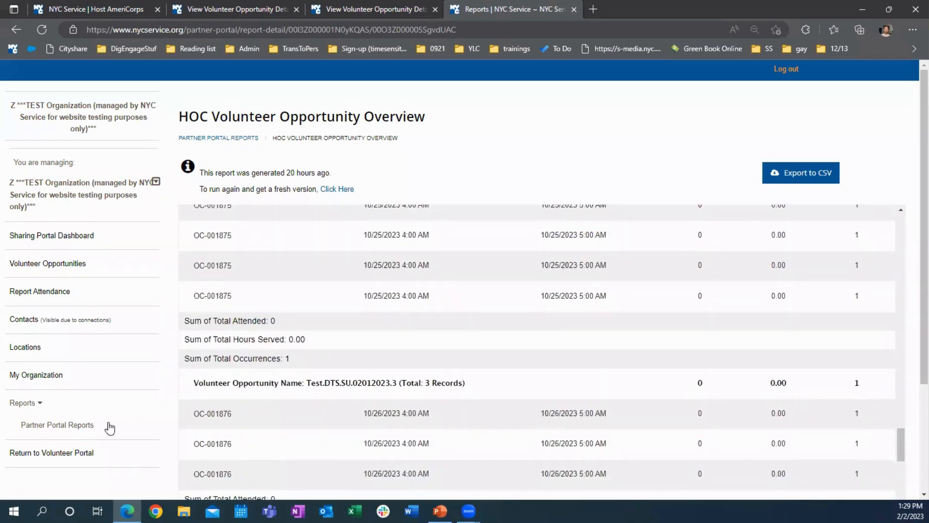
scroll(173, 384, down, 3)
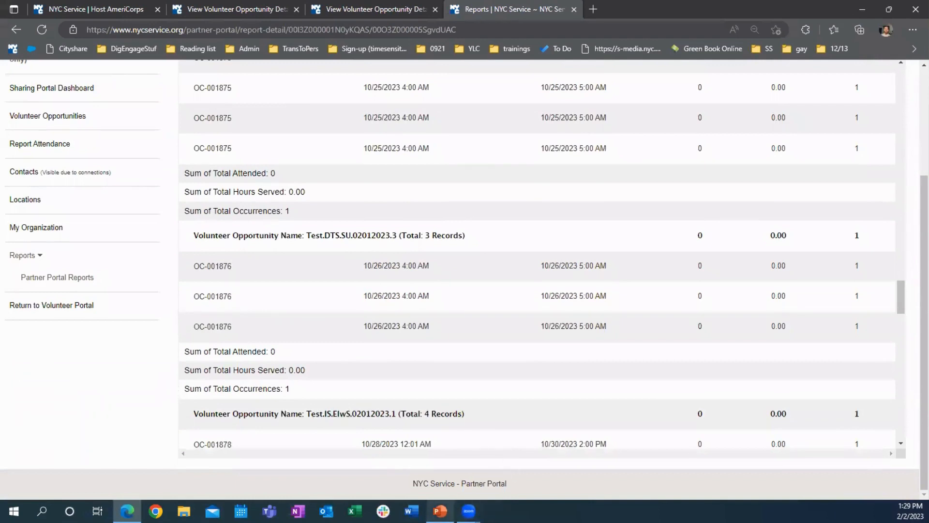
- Switch to the PowerPoint slide show and advance to the Volunteer Opportunity Approval Process slide
click(440, 510)
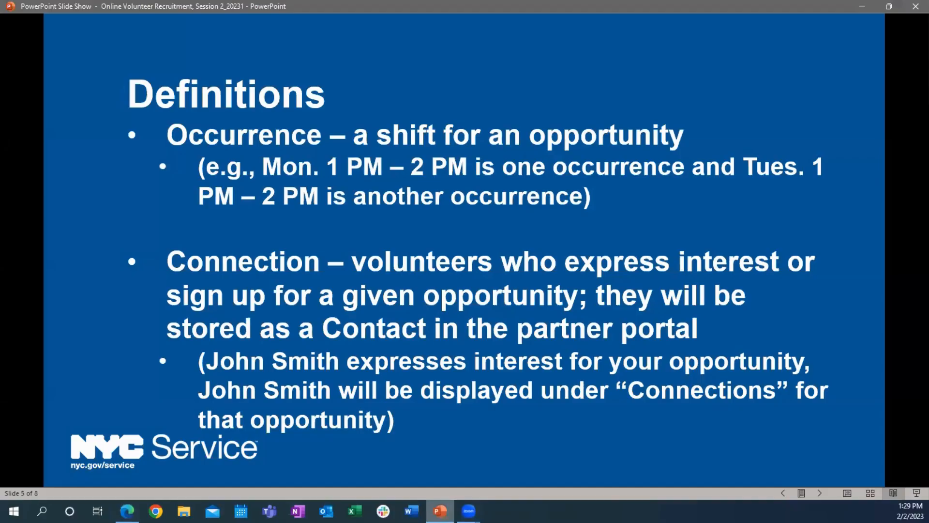
click(819, 495)
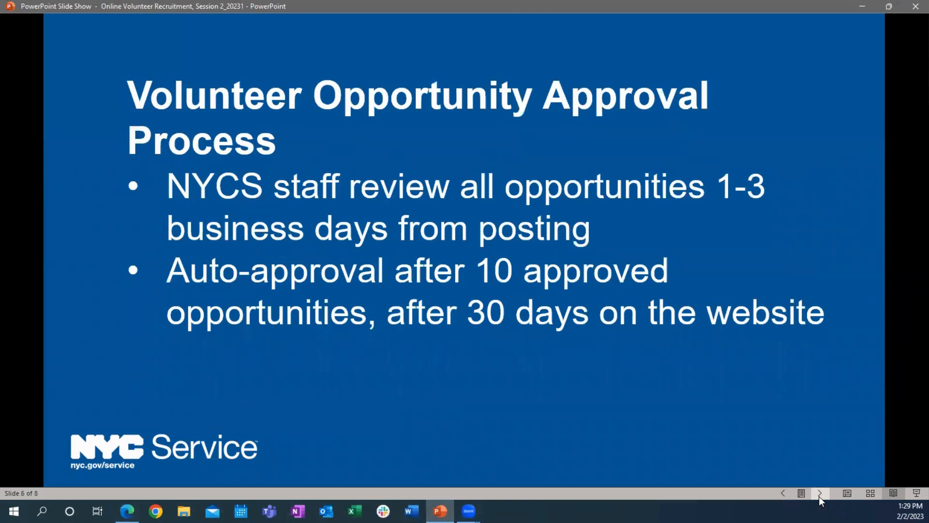